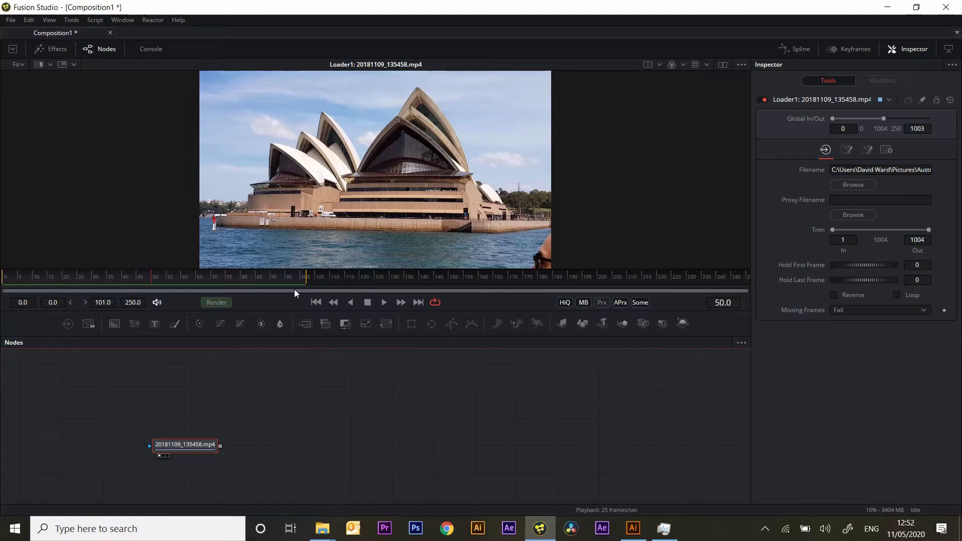
Play through the Opera House footage to preview it, then stop playback
click(316, 302)
click(384, 303)
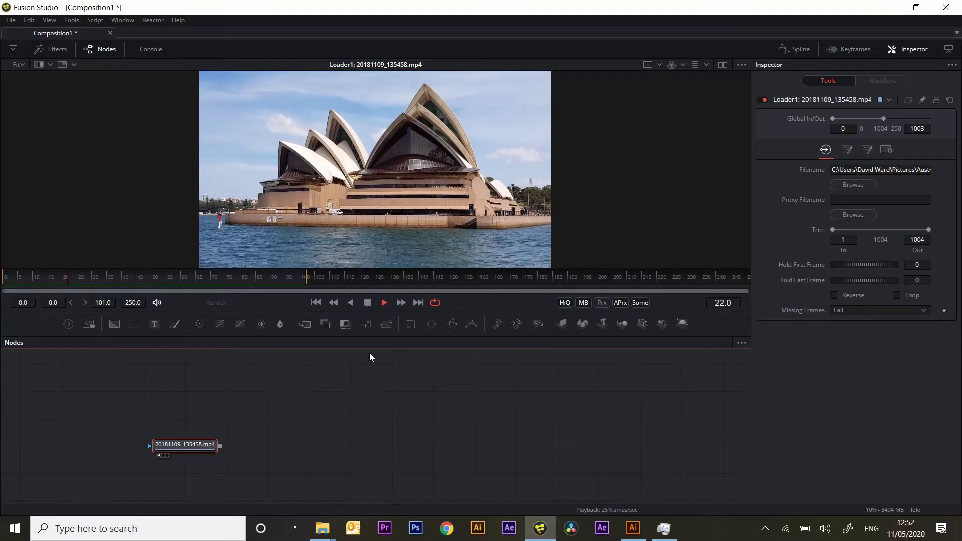
click(368, 302)
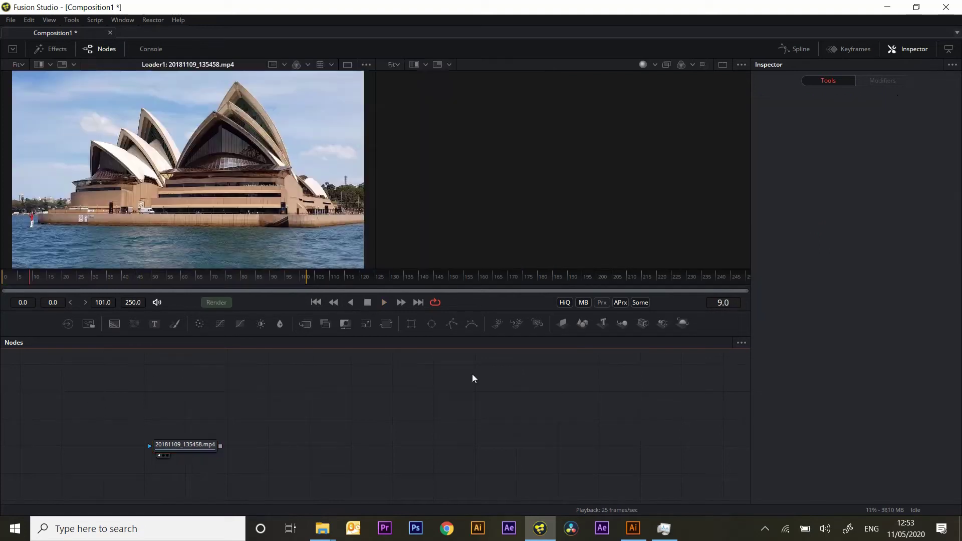
Add a Text3D node reading SYDNEY and display it in the right viewer
drag(602, 323, 335, 401)
click(834, 170)
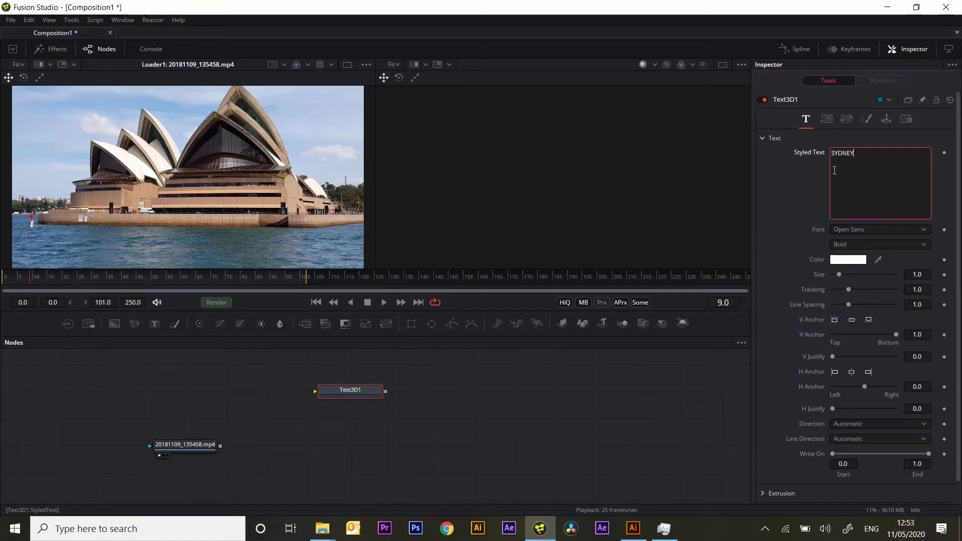
drag(346, 390, 475, 203)
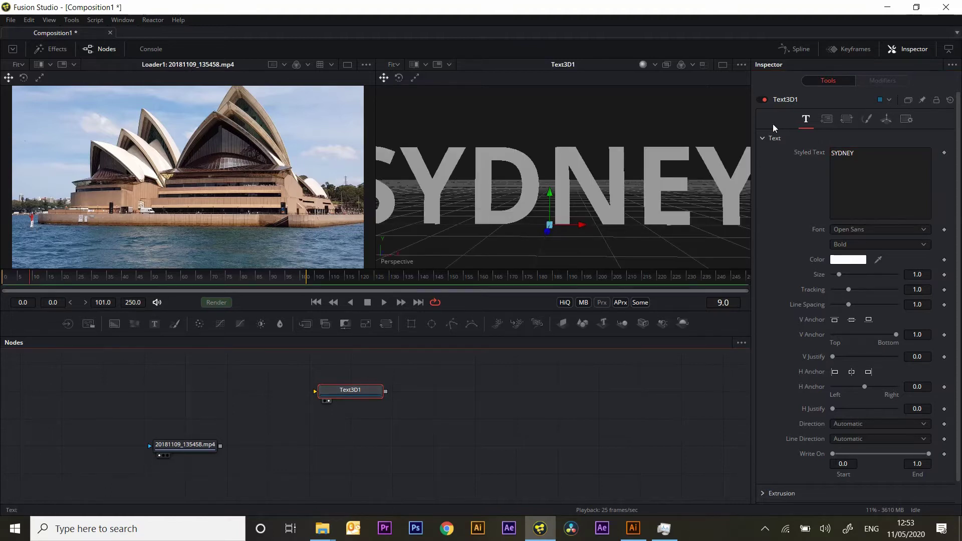
Set the SYDNEY extrusion depth to 0.0614 and the Extrusion Style to Custom
click(762, 138)
click(762, 156)
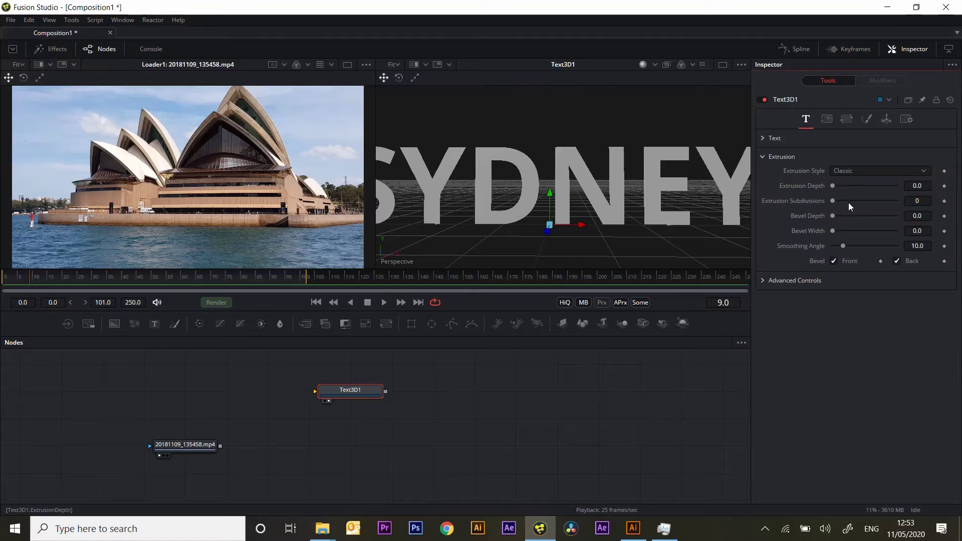
drag(832, 185, 837, 233)
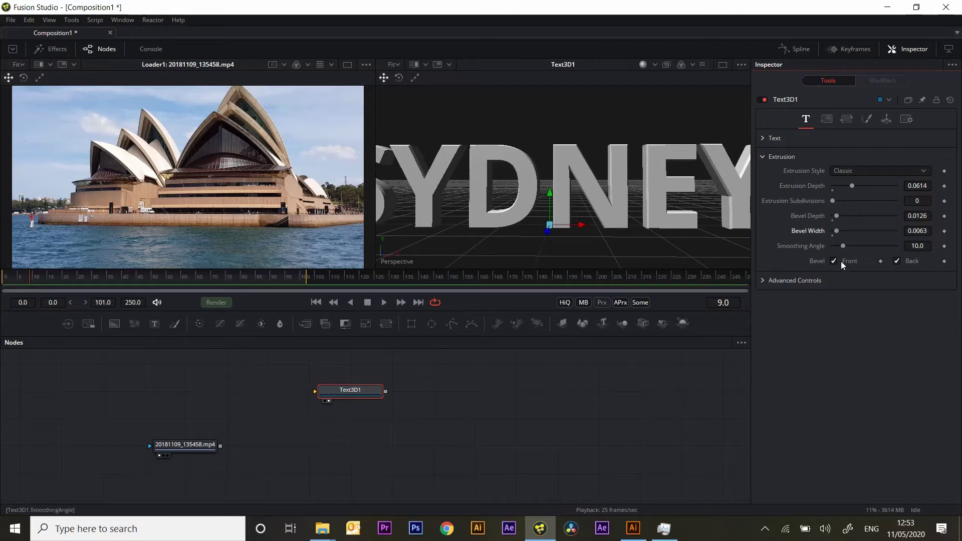
click(879, 170)
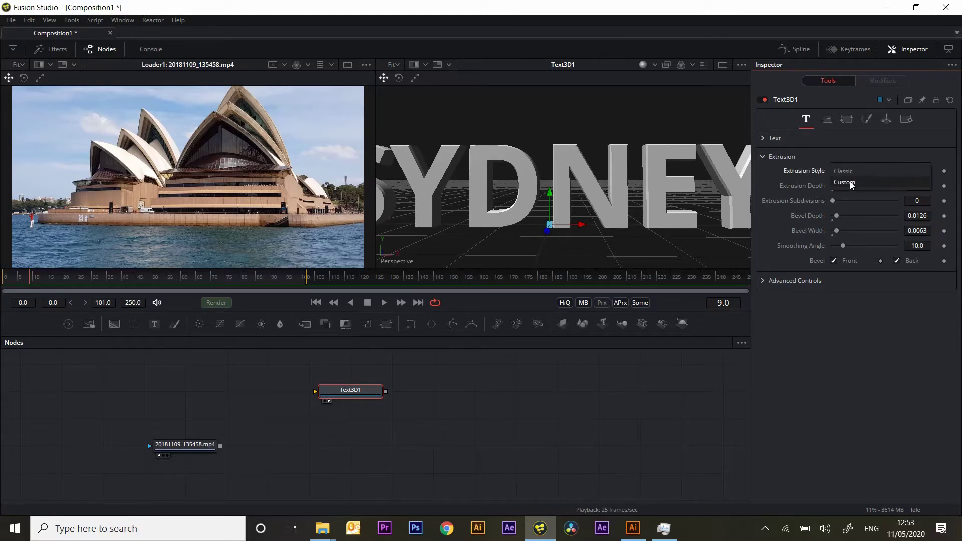
click(850, 182)
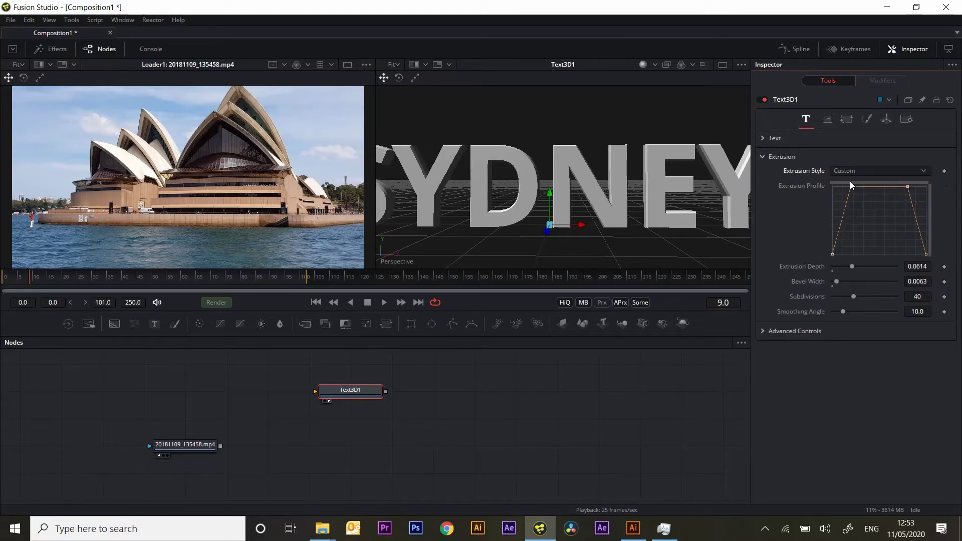
Add four points to the extrusion profile and pull the sides into shape
click(843, 211)
click(912, 204)
click(915, 211)
click(918, 226)
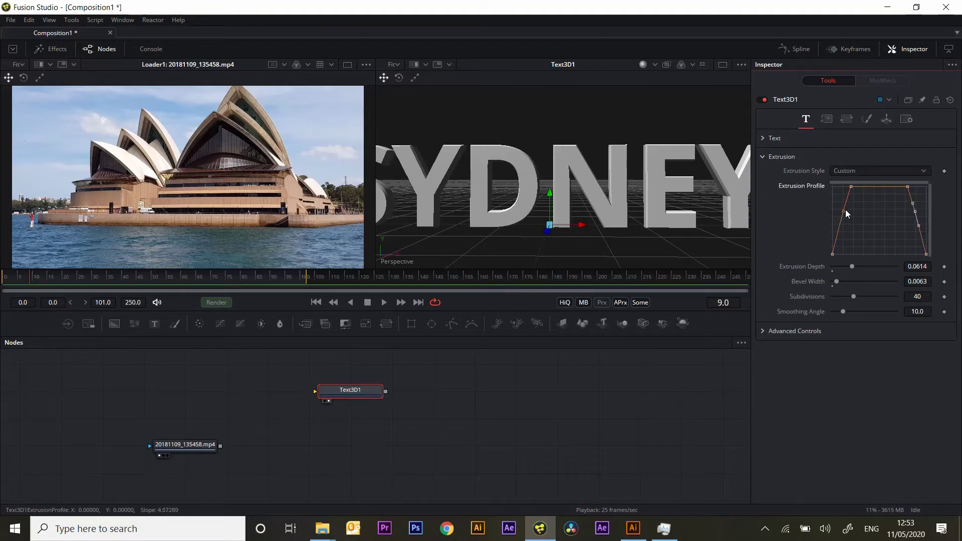
drag(843, 210, 832, 206)
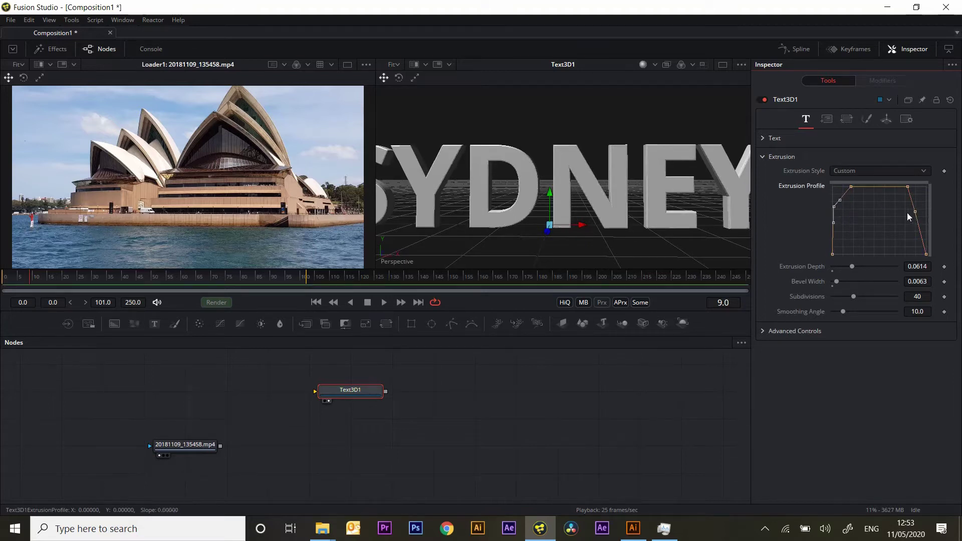
drag(915, 211, 924, 208)
Smooth all profile points with Shift+S and round the top-left and top-right corners
drag(833, 206, 928, 221)
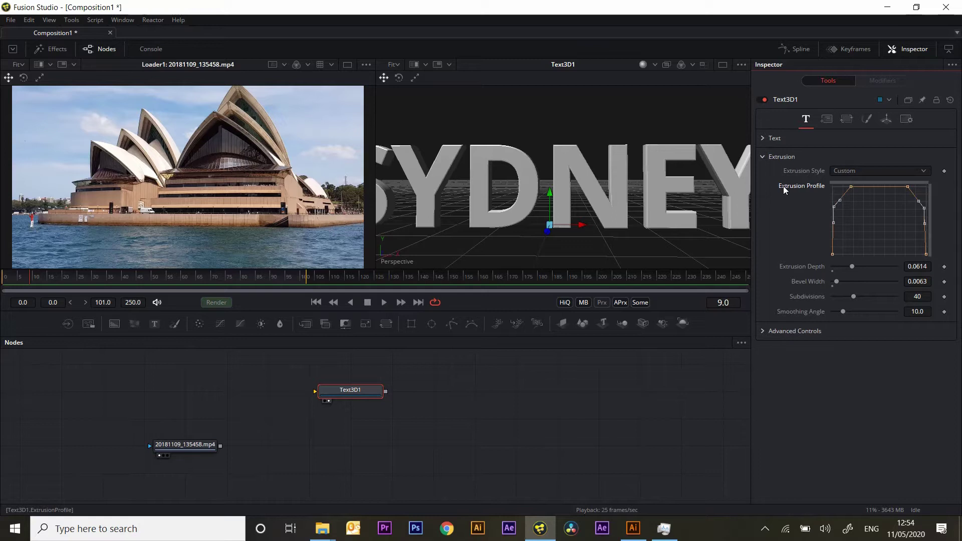
key(shift+s)
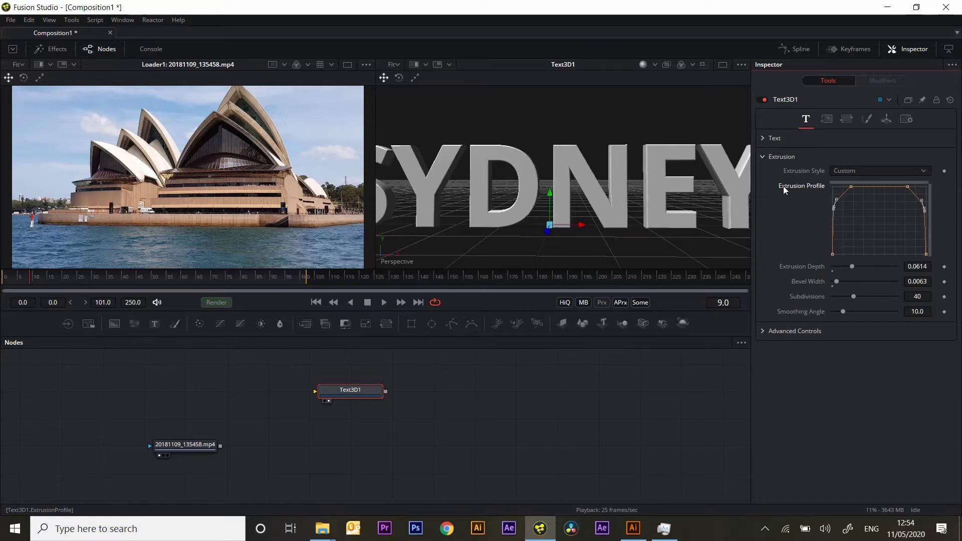
click(906, 185)
mouse_move(912, 191)
mouse_down()
mouse_move(924, 208)
mouse_move(921, 192)
mouse_up()
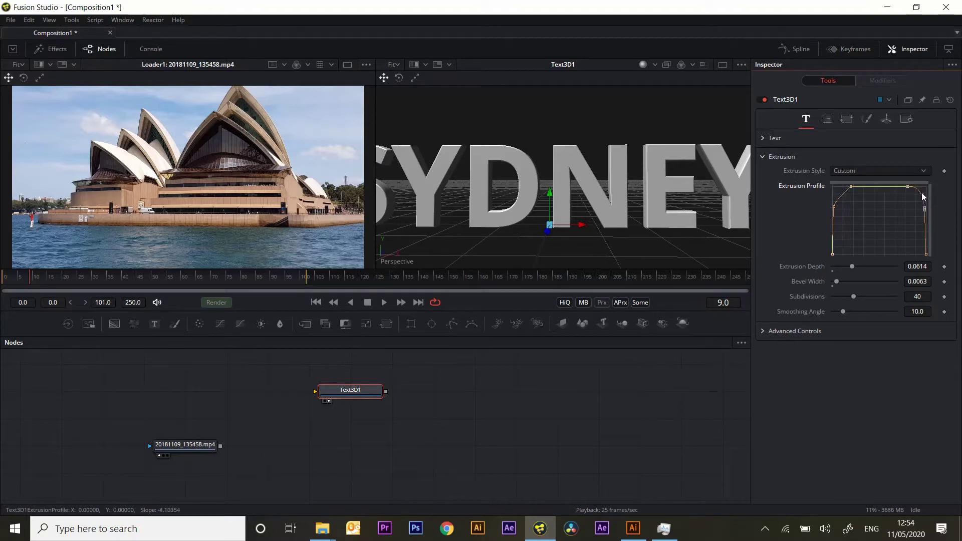
click(833, 206)
mouse_move(836, 198)
mouse_down()
mouse_move(834, 189)
mouse_move(852, 184)
mouse_move(839, 187)
mouse_up()
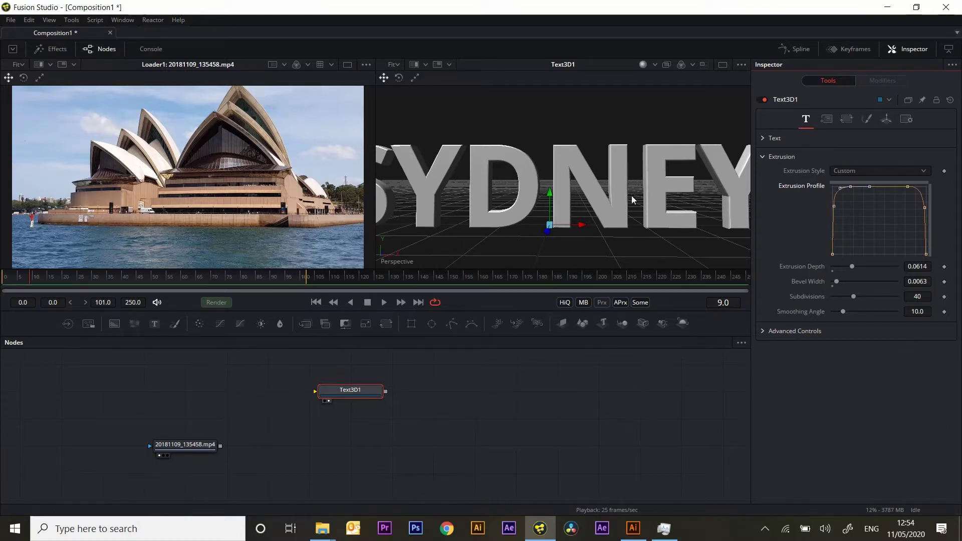
Reshape both sides of the bevel profile, set bevel width 0.0126 and extrusion depth 0.0535
scroll(589, 169, up, 3)
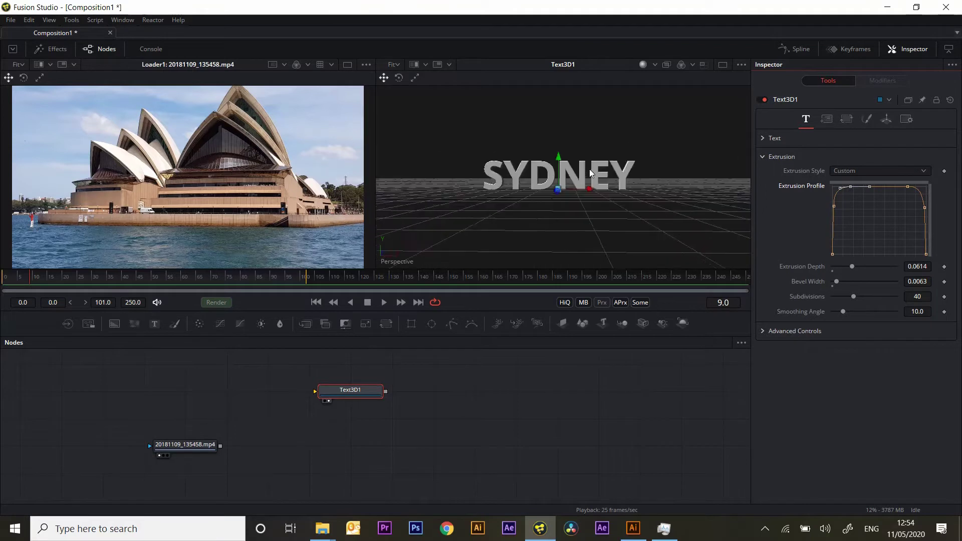
scroll(589, 169, up, 3)
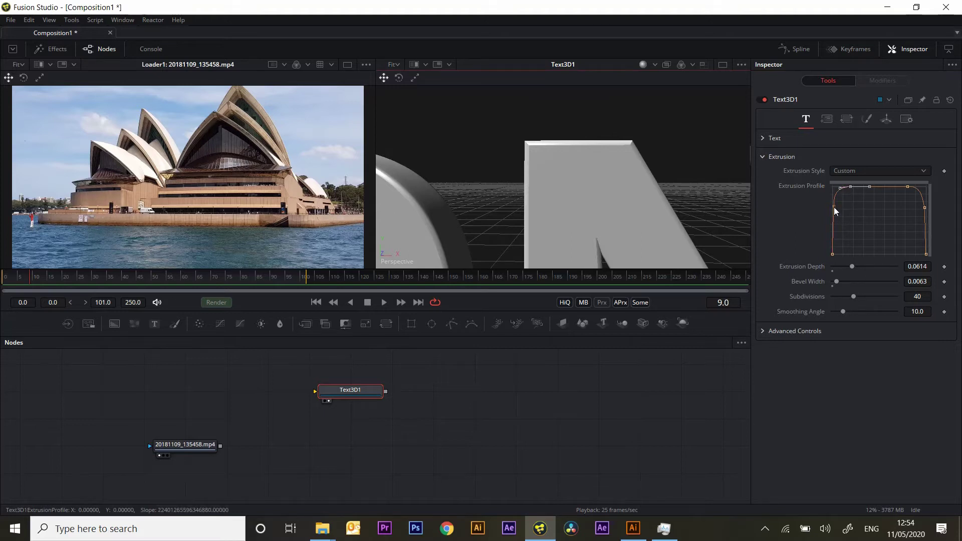
drag(833, 206, 834, 222)
mouse_move(924, 208)
mouse_down()
mouse_move(928, 236)
mouse_move(927, 214)
mouse_up()
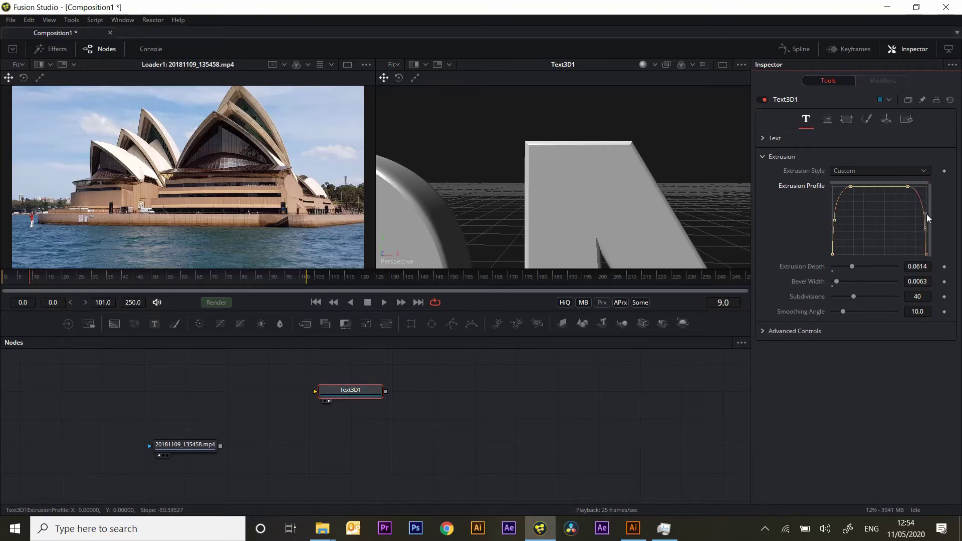
drag(835, 281, 849, 267)
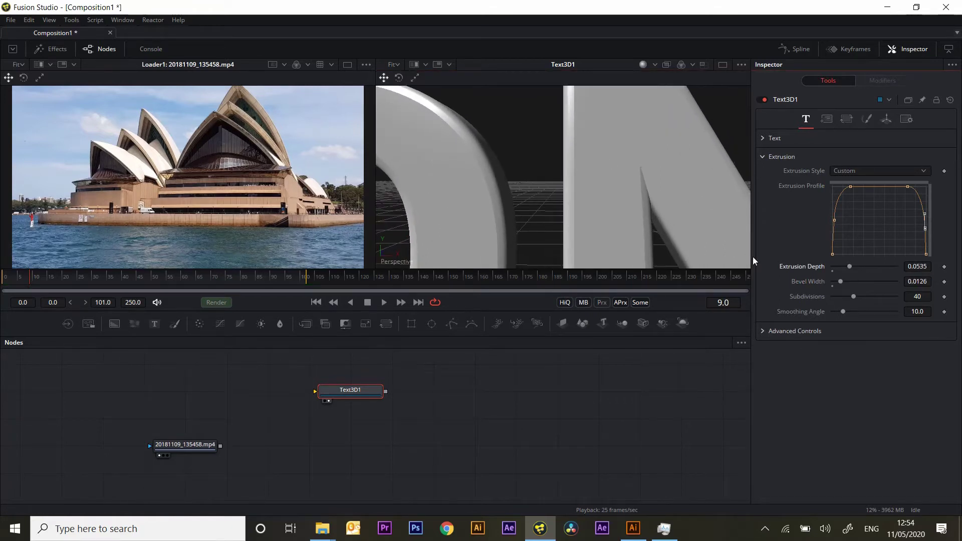
drag(485, 170, 528, 166)
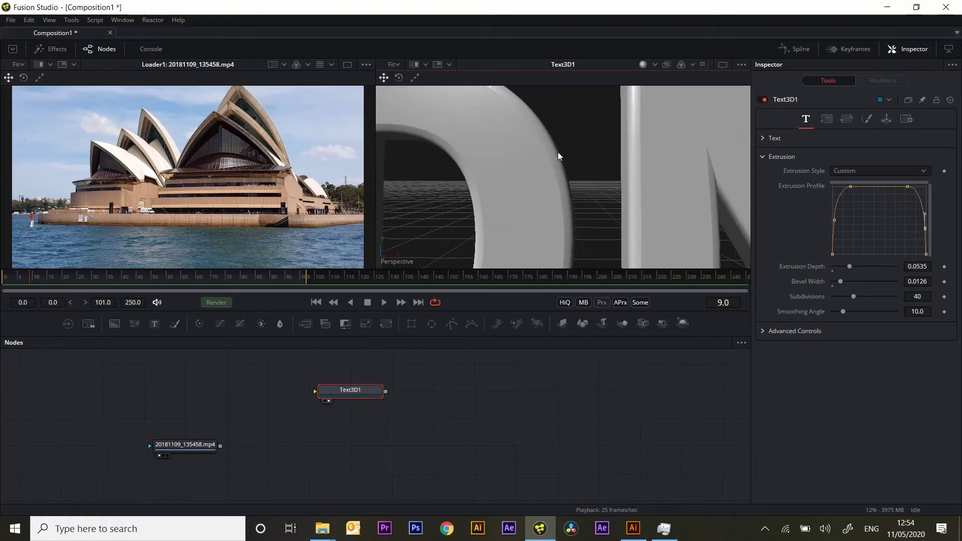
Reposition the Text3D1 node further left in the node graph
scroll(557, 149, down, 5)
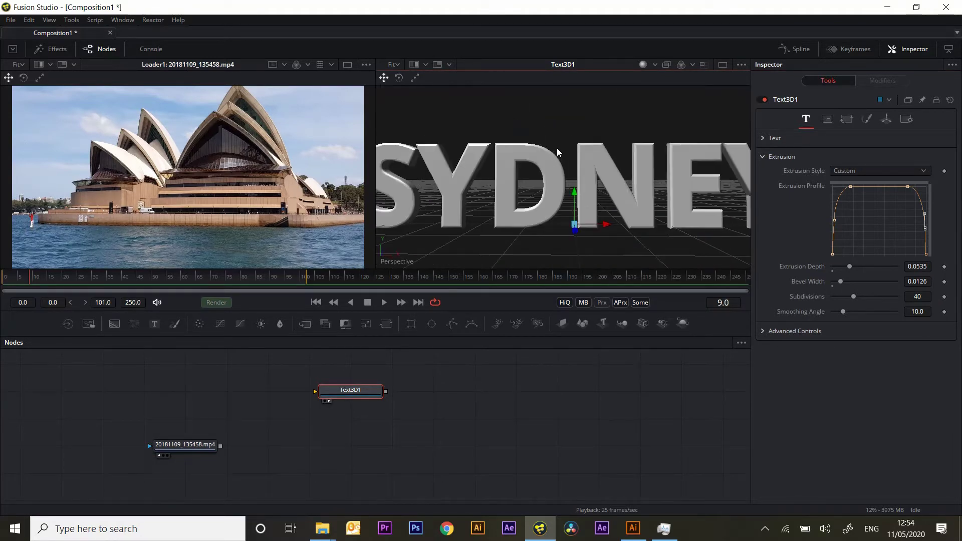
drag(345, 389, 217, 447)
drag(286, 393, 245, 396)
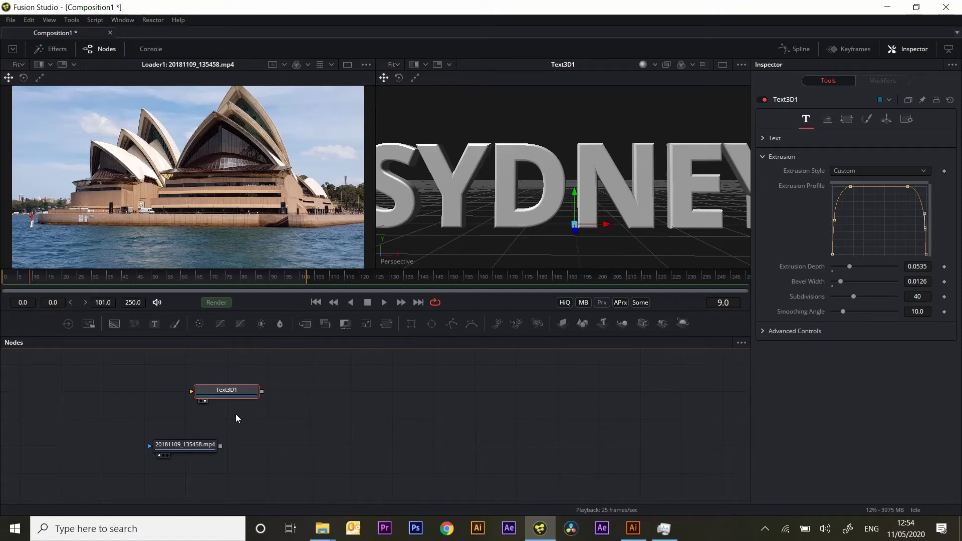
drag(249, 392, 260, 385)
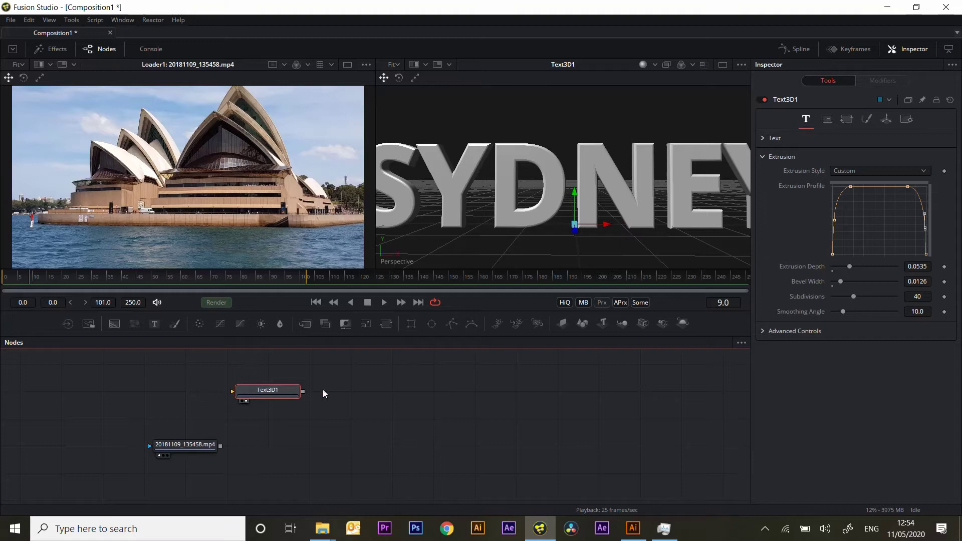
Add a Renderer 3D after Text3D1 and view its flat output
click(683, 323)
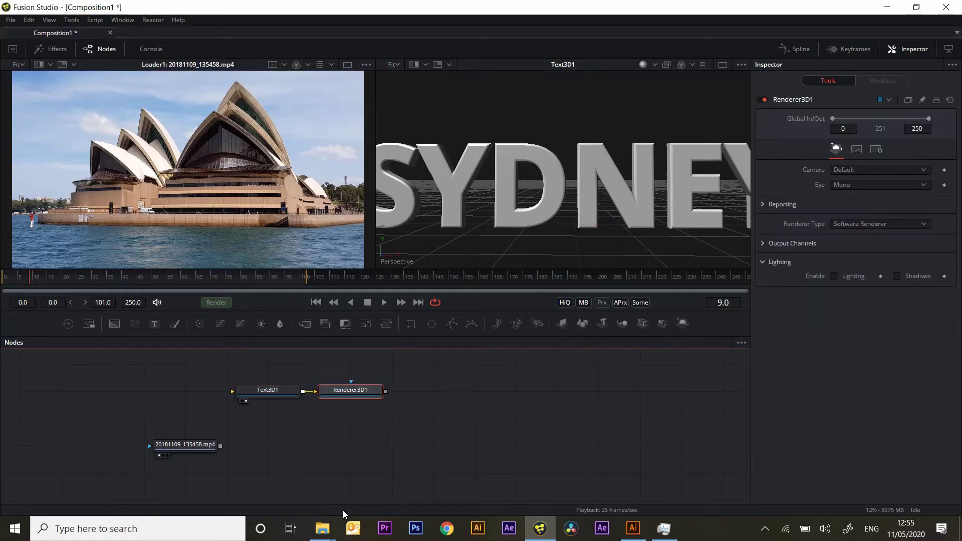
key(2)
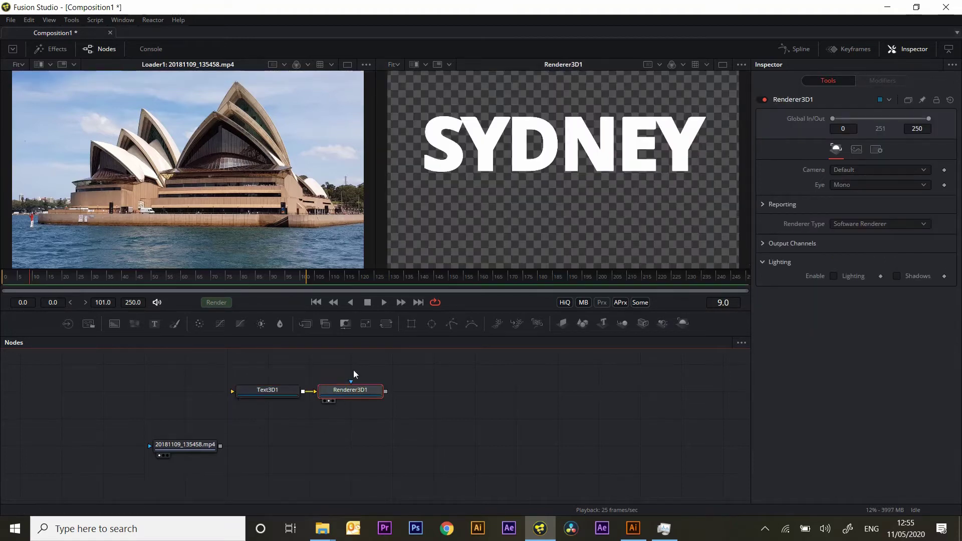
drag(282, 390, 241, 390)
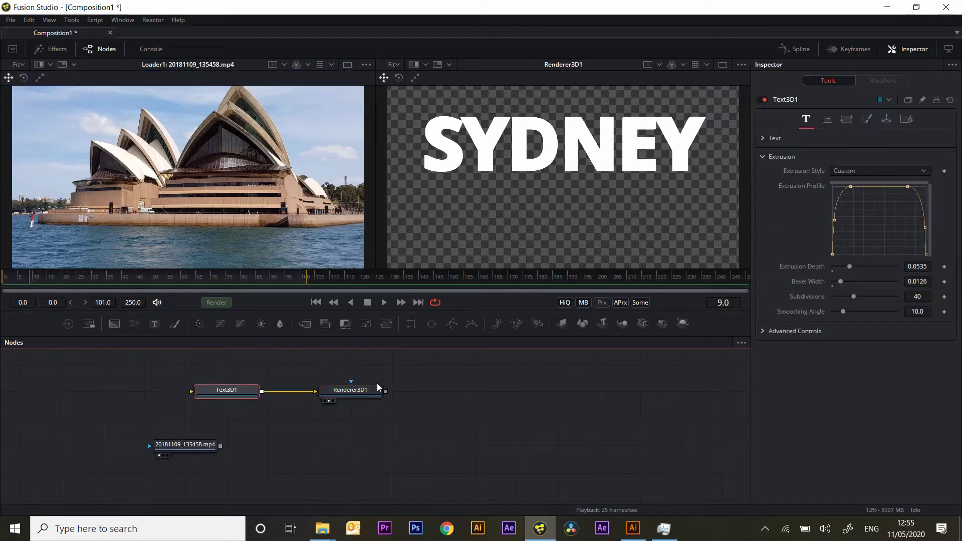
Merge the rendered SYDNEY text over the Opera House footage and view the composite
drag(385, 390, 221, 446)
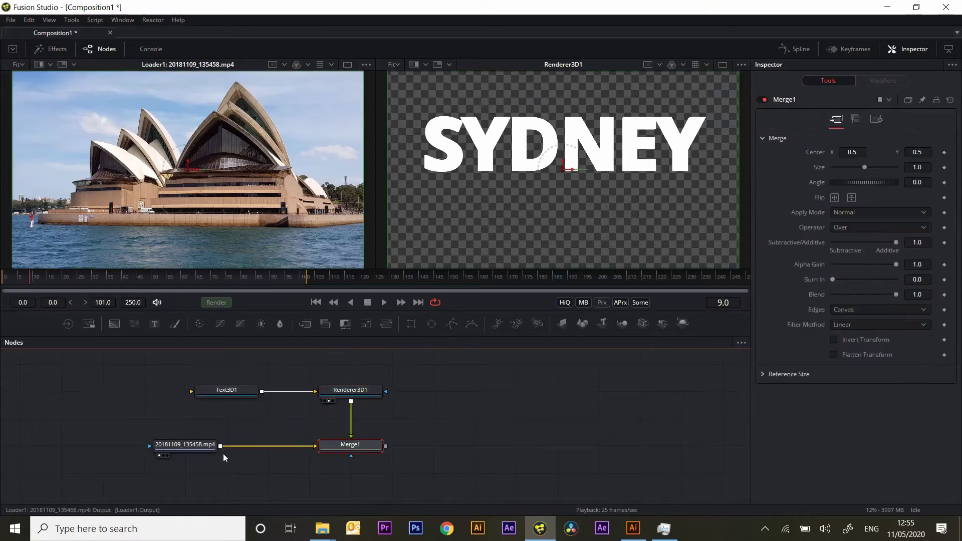
key(1)
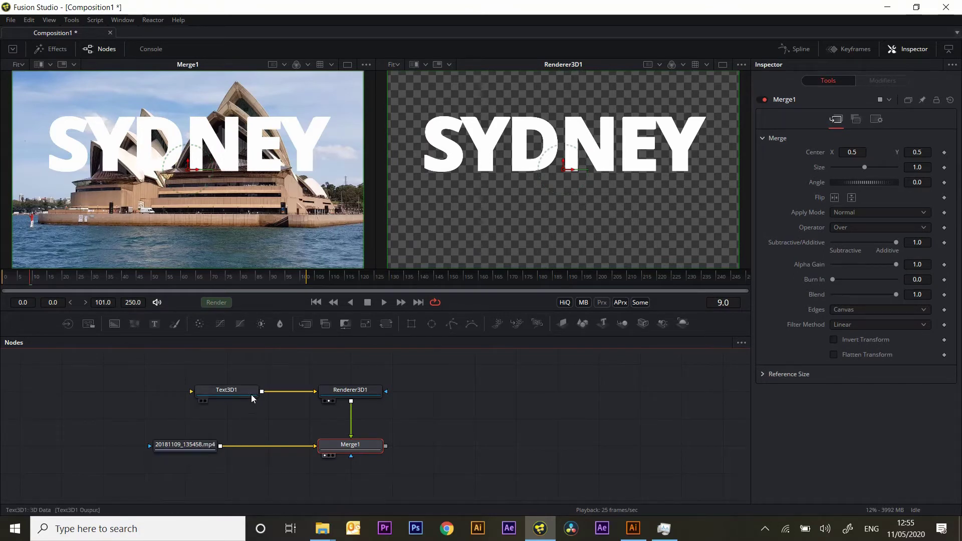
drag(232, 392, 190, 393)
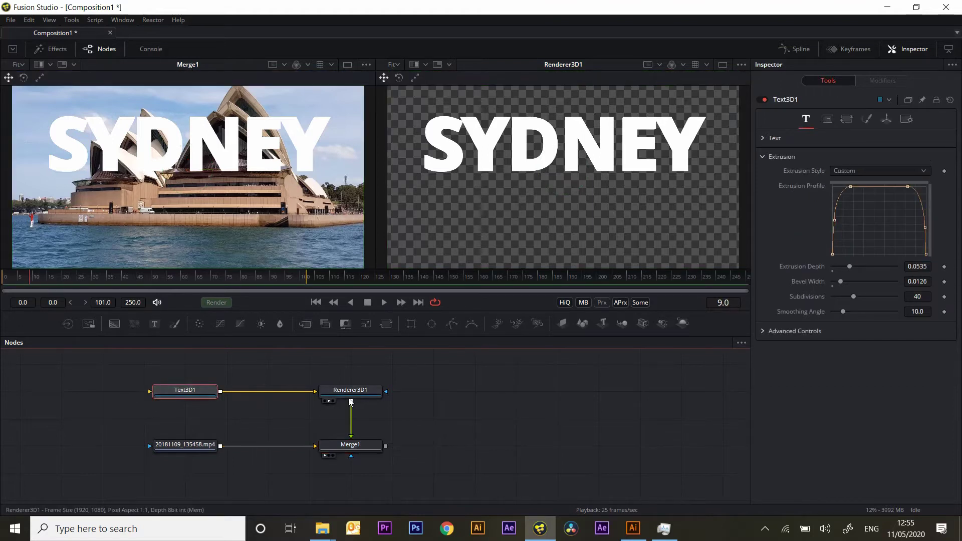
Enable Lighting and Shadows in Renderer3D1
click(351, 391)
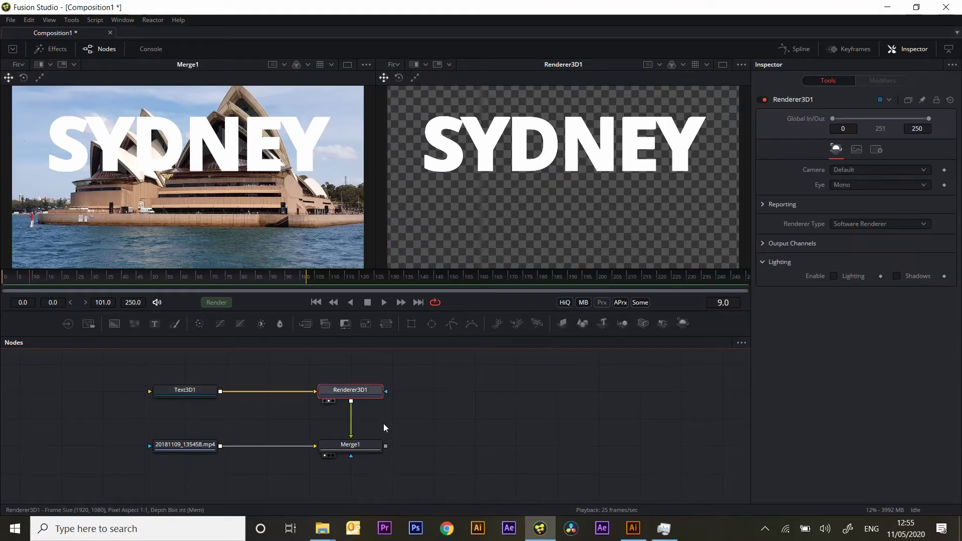
click(834, 276)
click(901, 276)
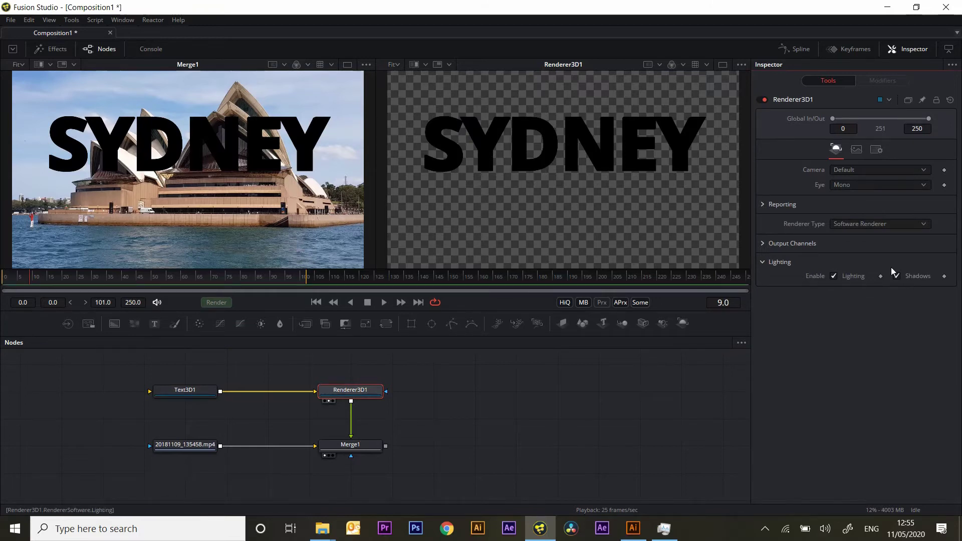
Add a point light to the SYDNEY text through a Merge3D node
click(188, 389)
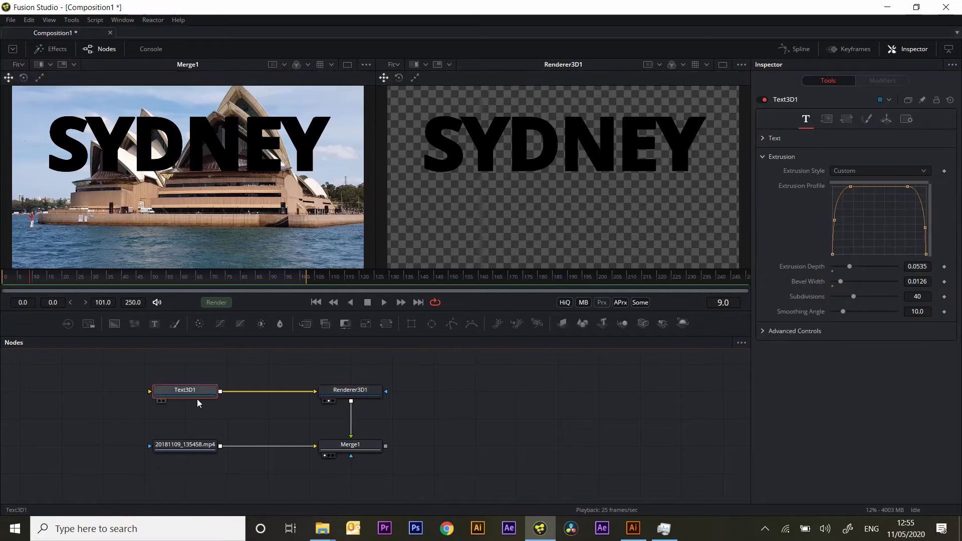
click(69, 20)
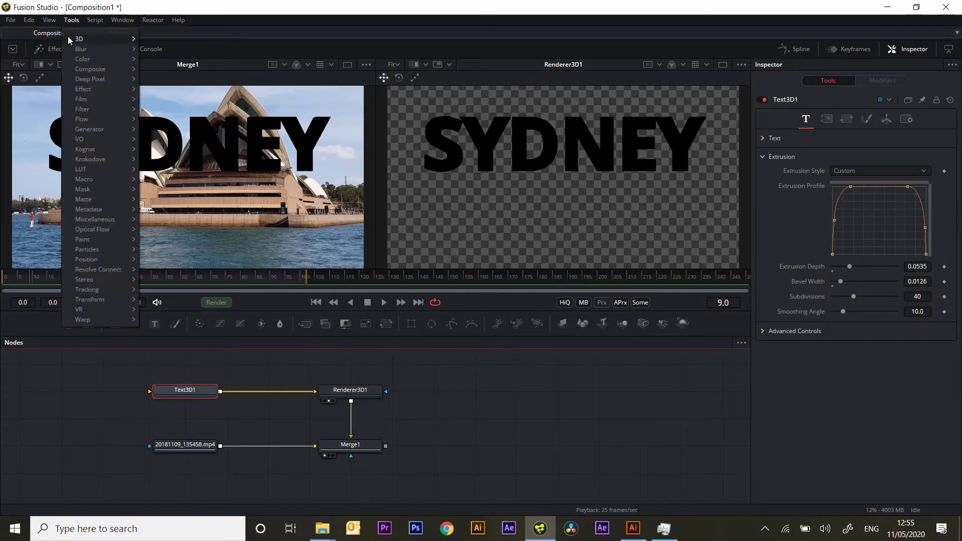
mouse_move(83, 40)
mouse_move(185, 45)
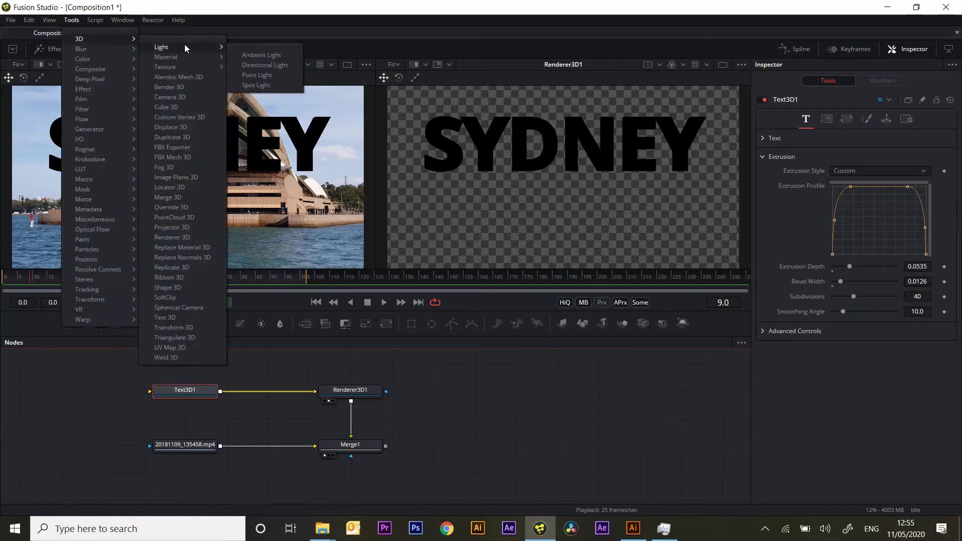
click(253, 74)
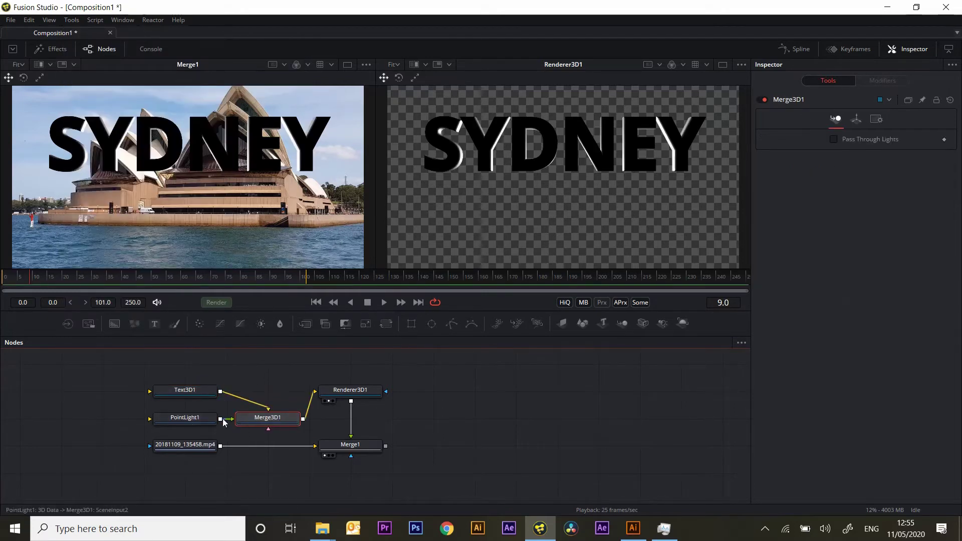
drag(243, 420, 243, 393)
Position the first point light at Z 0.43, shifted left and down
click(191, 425)
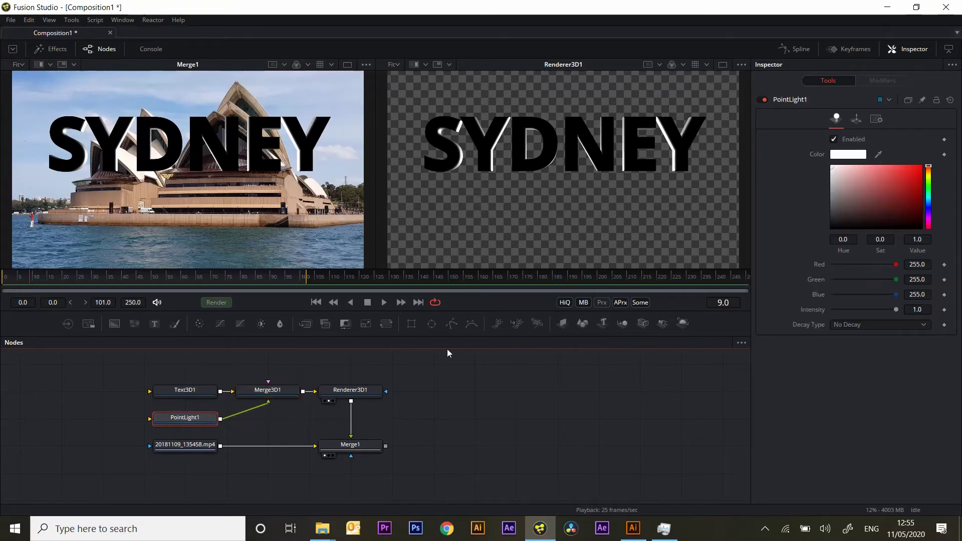
click(856, 119)
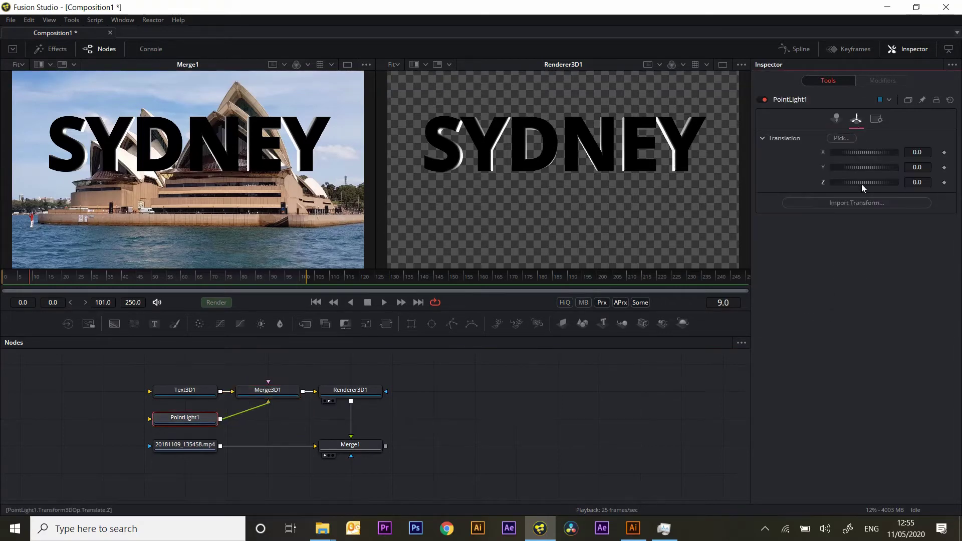
drag(861, 184, 861, 185)
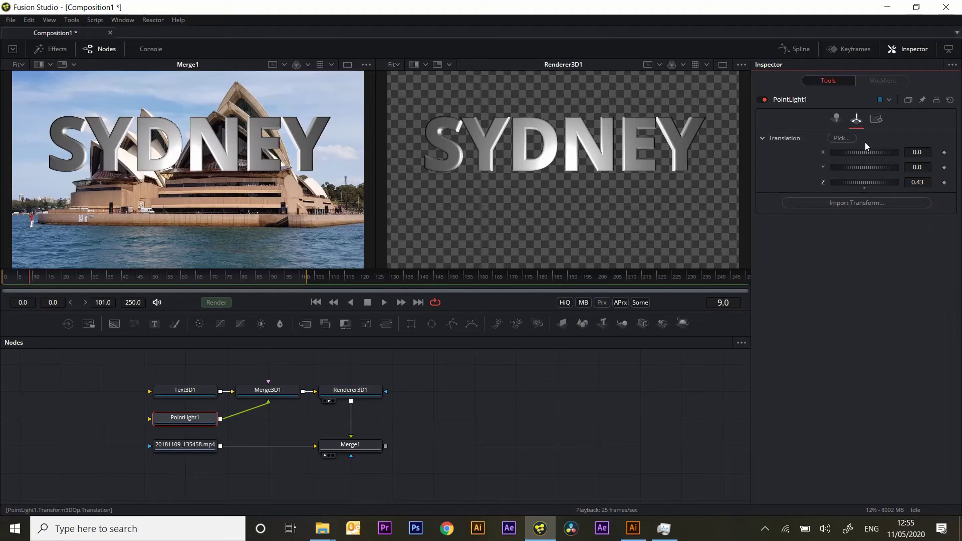
mouse_move(866, 152)
mouse_down()
mouse_move(854, 155)
mouse_move(864, 154)
mouse_move(857, 167)
mouse_up()
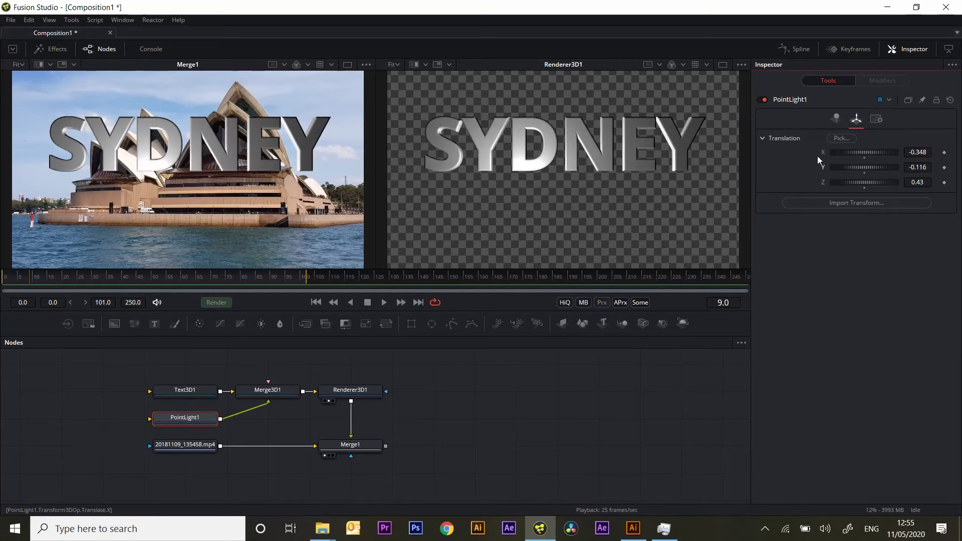
Add a second point light to Merge3D1 and place it at X 3.073, Z 0.21
click(266, 388)
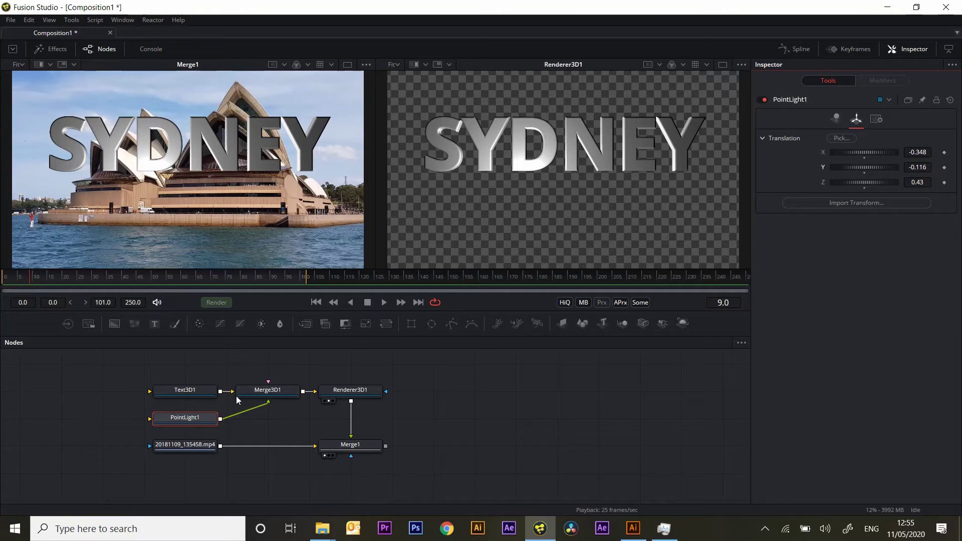
click(71, 20)
mouse_move(140, 39)
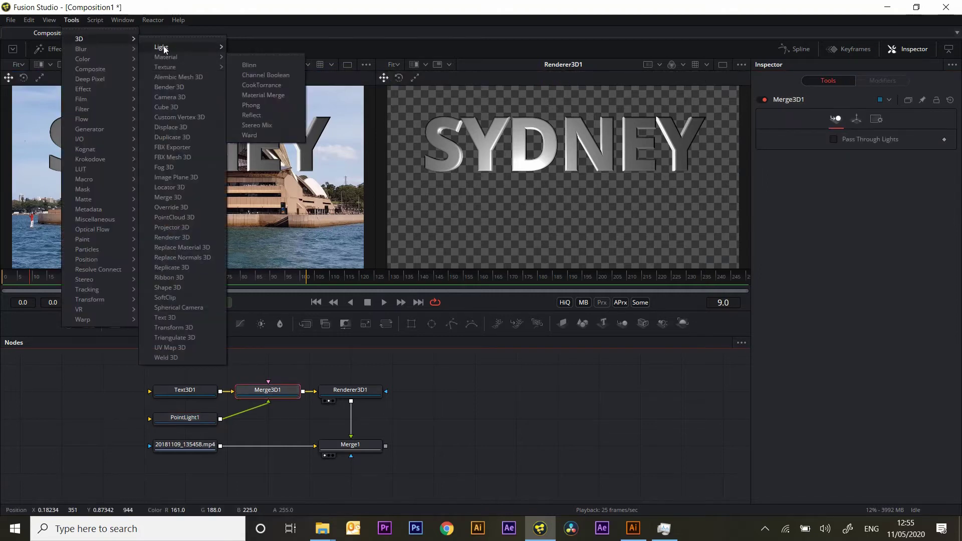
click(248, 74)
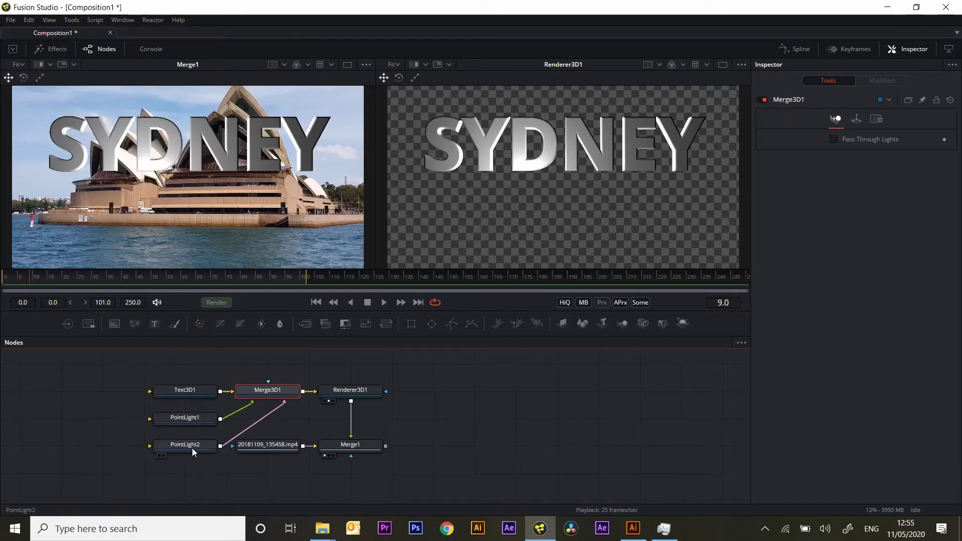
drag(194, 445, 205, 371)
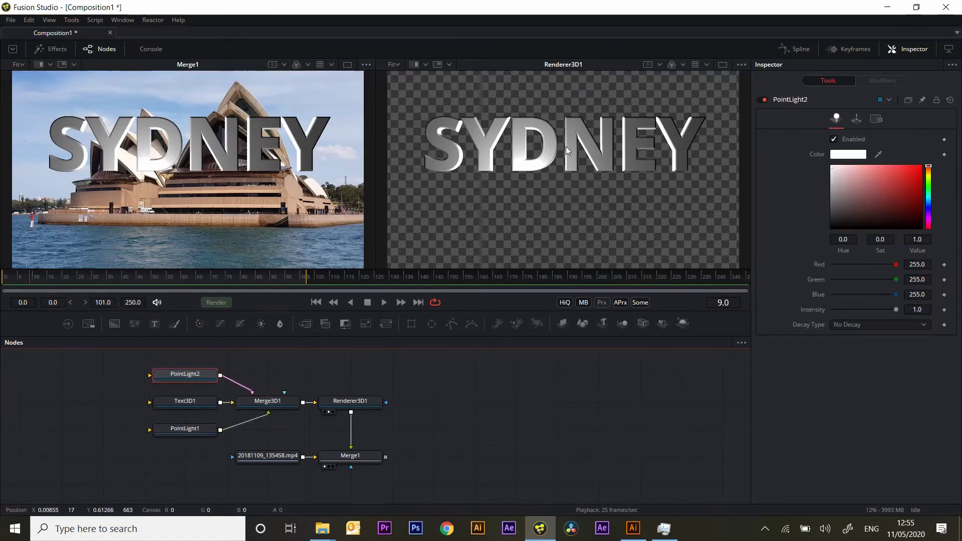
click(856, 119)
mouse_move(851, 152)
mouse_down()
mouse_move(900, 157)
mouse_move(873, 155)
mouse_move(909, 182)
mouse_up()
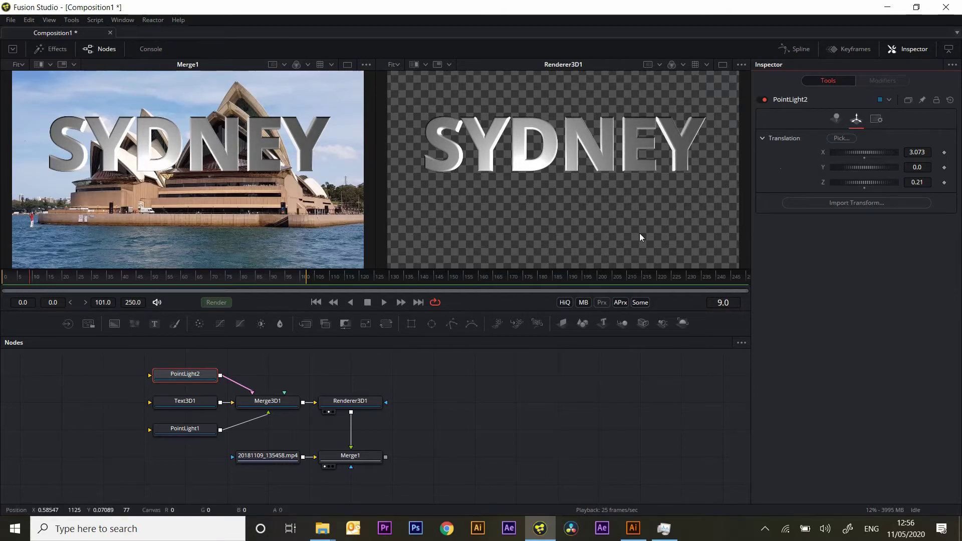
click(834, 118)
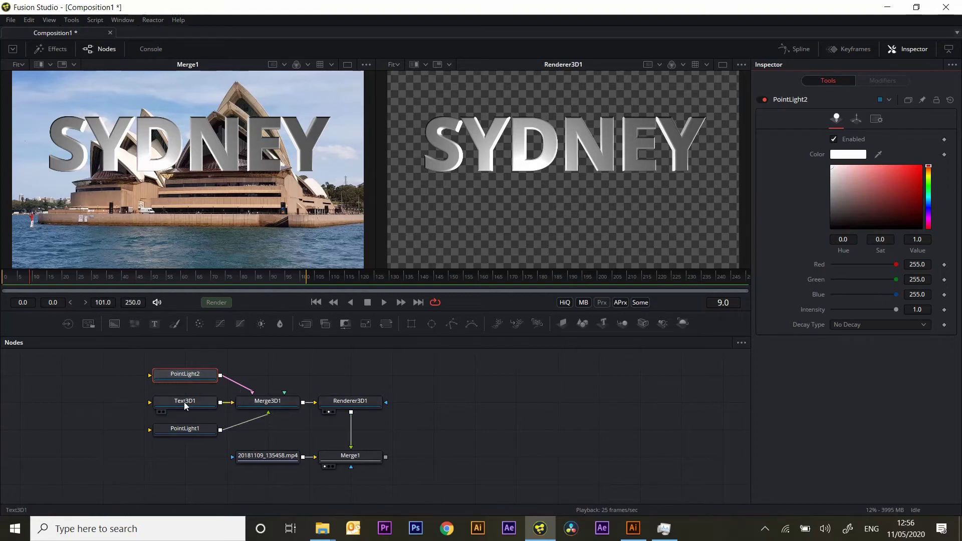
Tidy the Text3D1 and second light nodes in the graph
drag(184, 402, 182, 374)
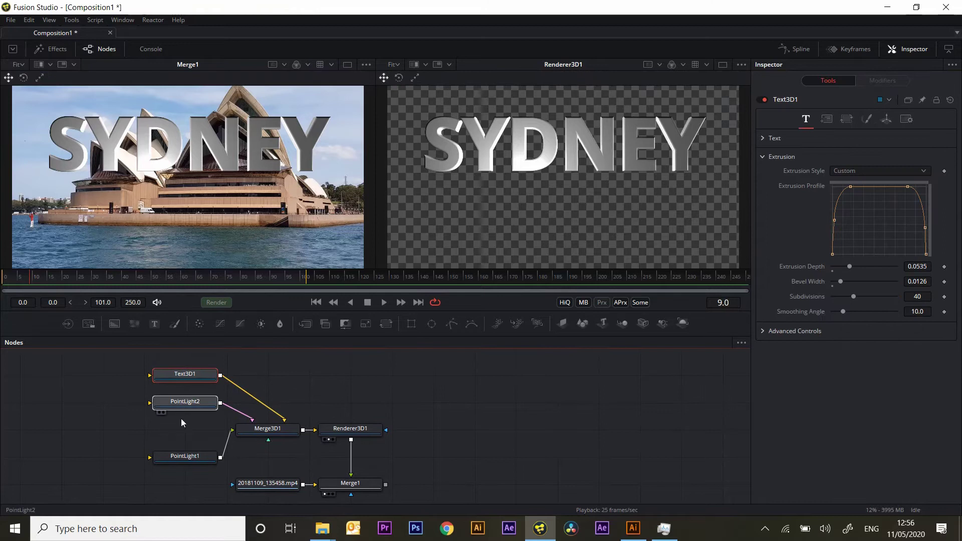
drag(181, 422, 185, 428)
click(193, 380)
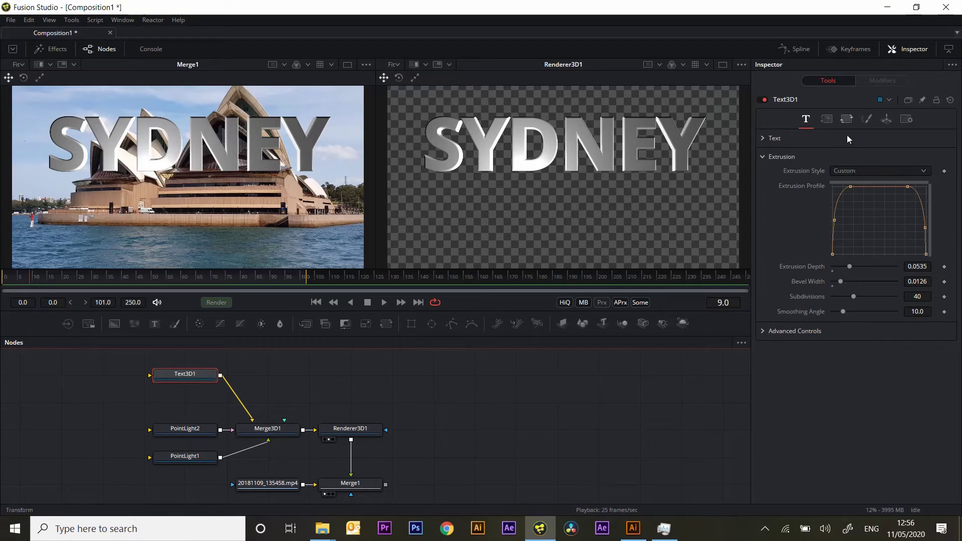
Give the SYDNEY material a light blue colour with opacity 0.575
click(866, 118)
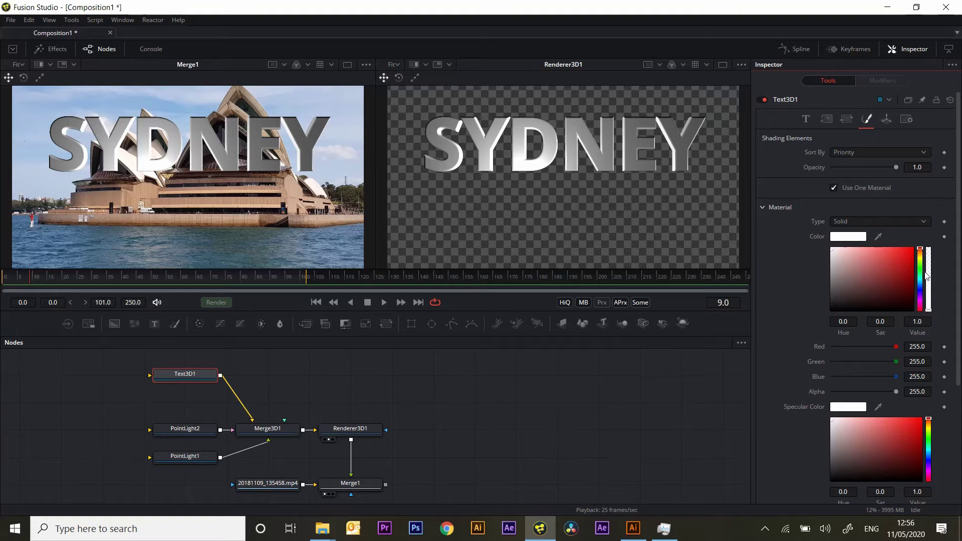
drag(920, 281, 882, 248)
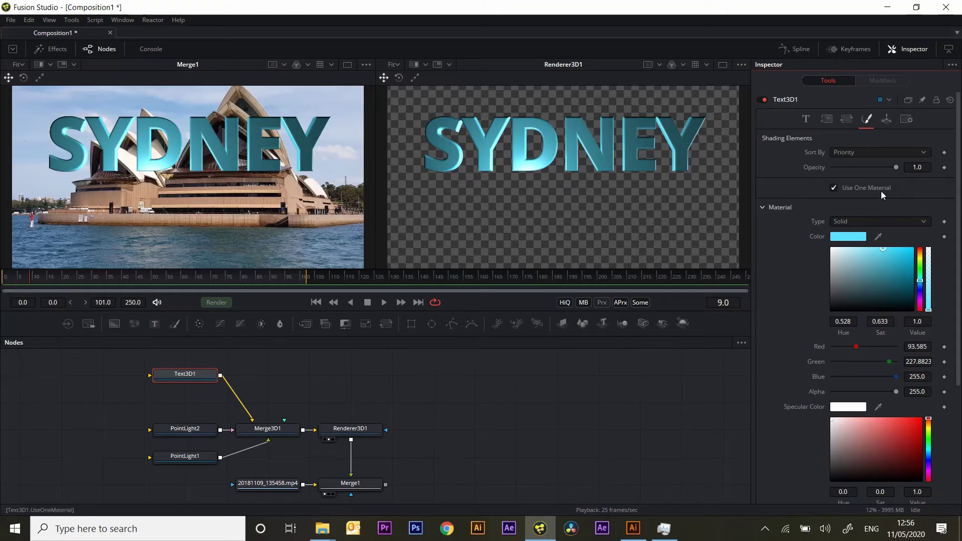
drag(896, 167, 867, 171)
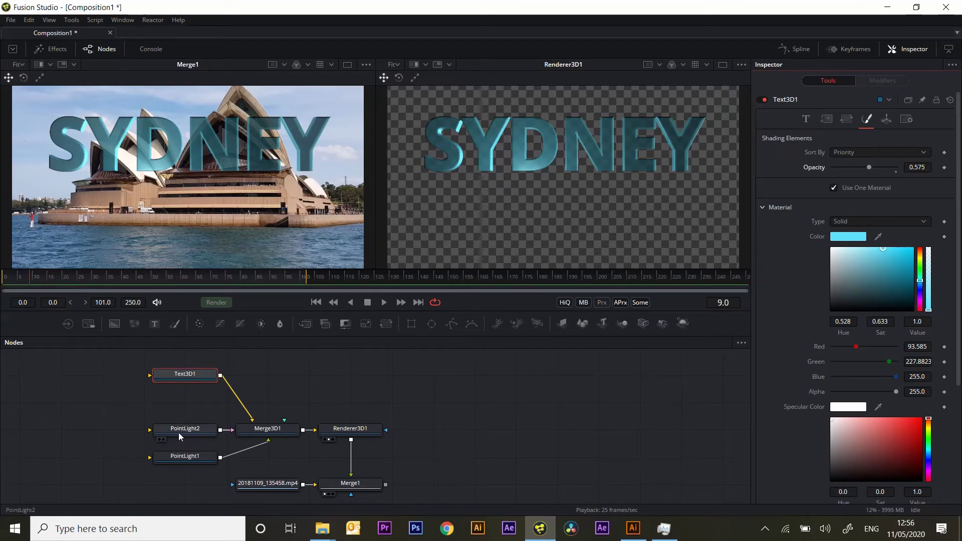
Deepen the Text3D1 extrusion depth to 0.1197
click(806, 119)
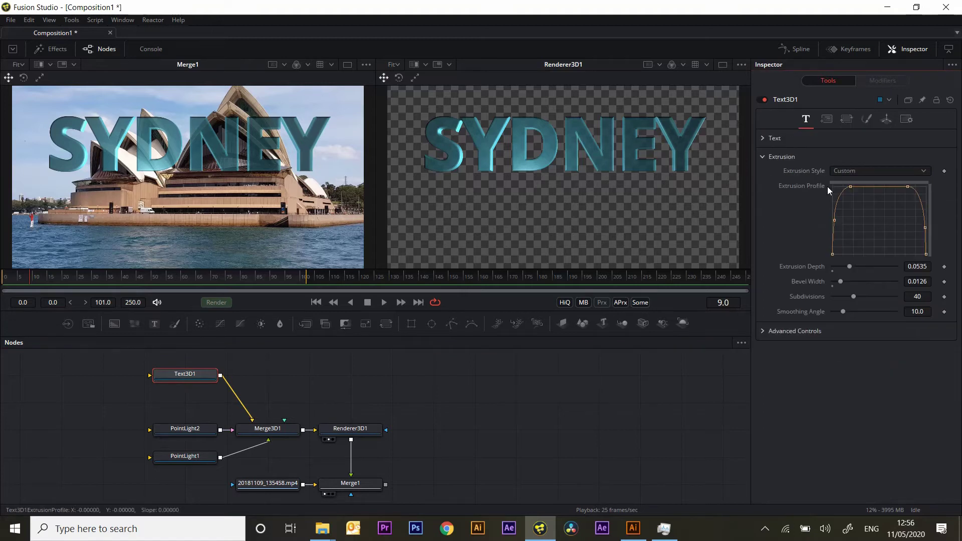
drag(849, 265, 870, 269)
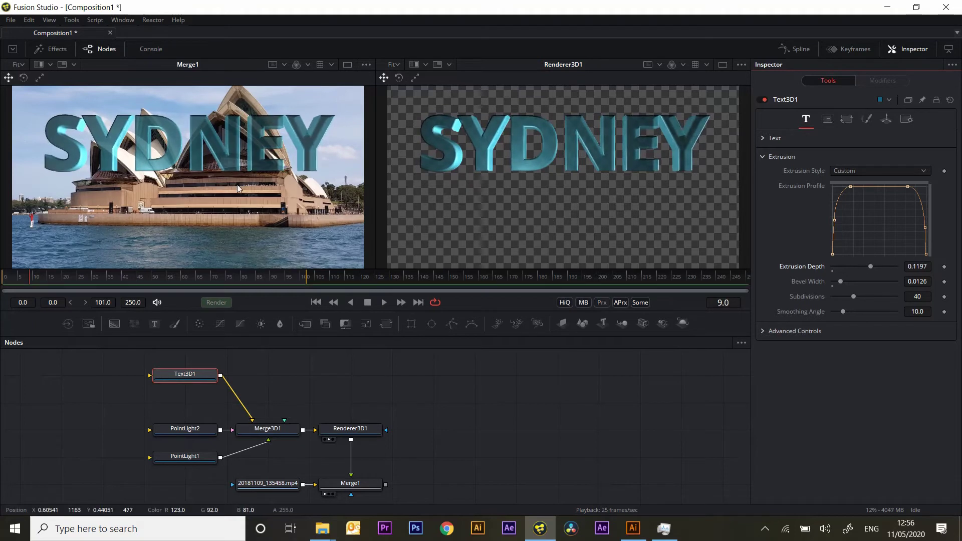
scroll(281, 183, up, 2)
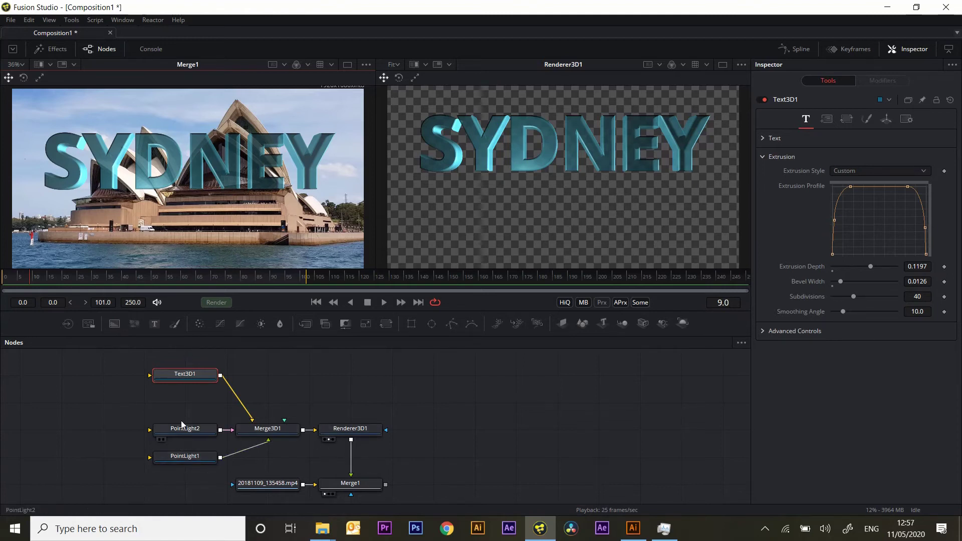
Add a Radial Displace1 node from Warp after the footage loader and view its output
drag(266, 488, 181, 482)
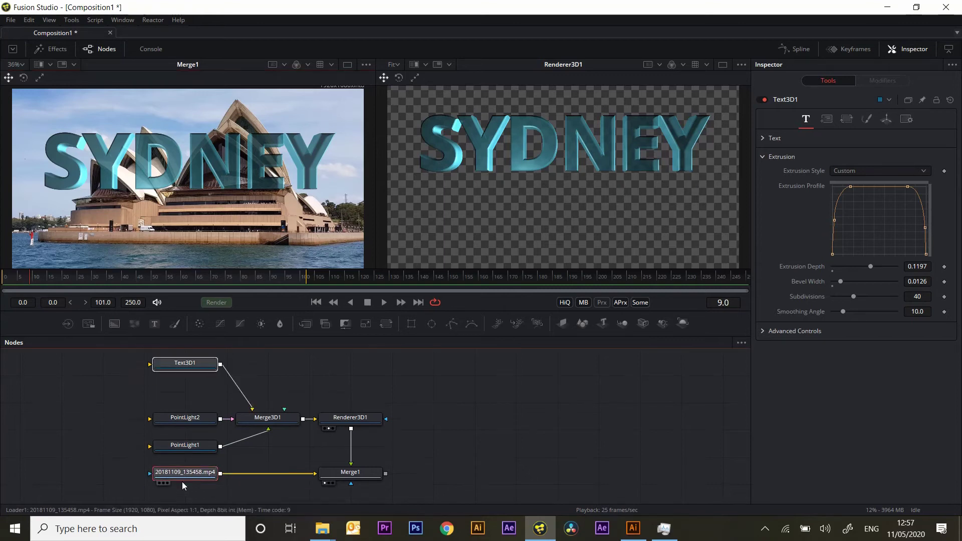
mouse_move(189, 480)
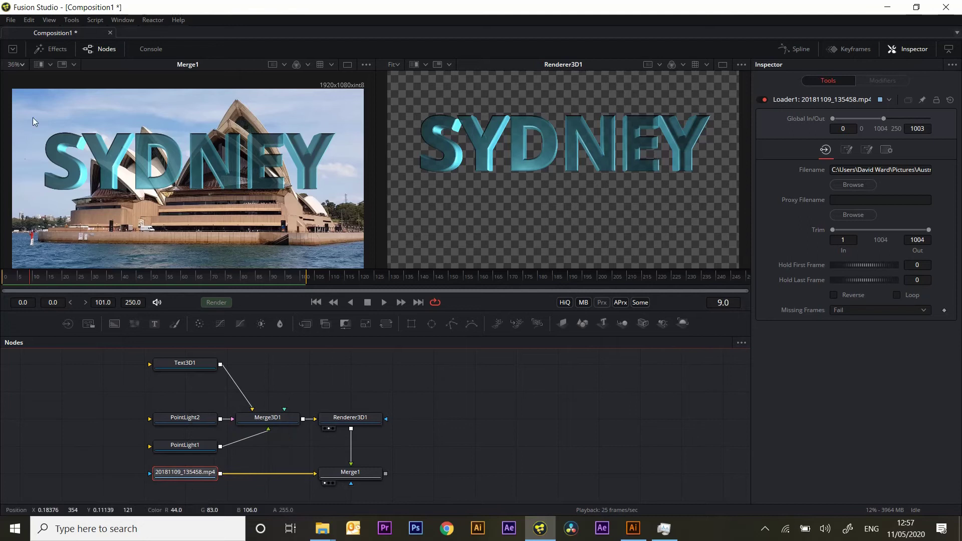
click(69, 21)
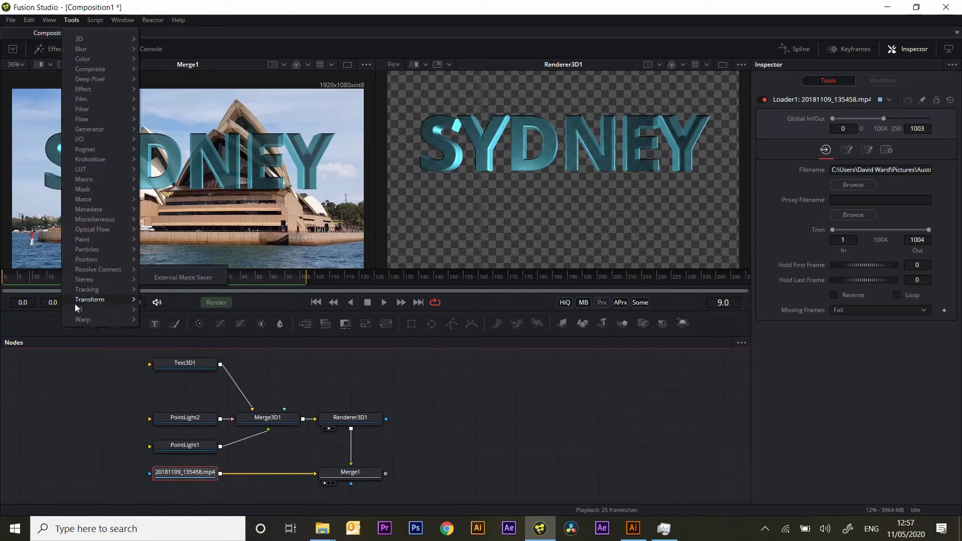
mouse_move(85, 321)
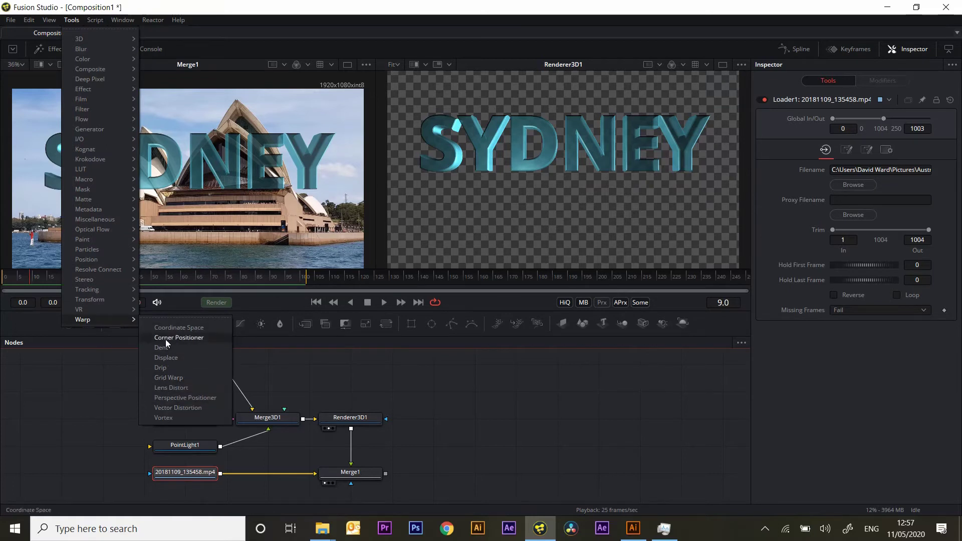
click(167, 358)
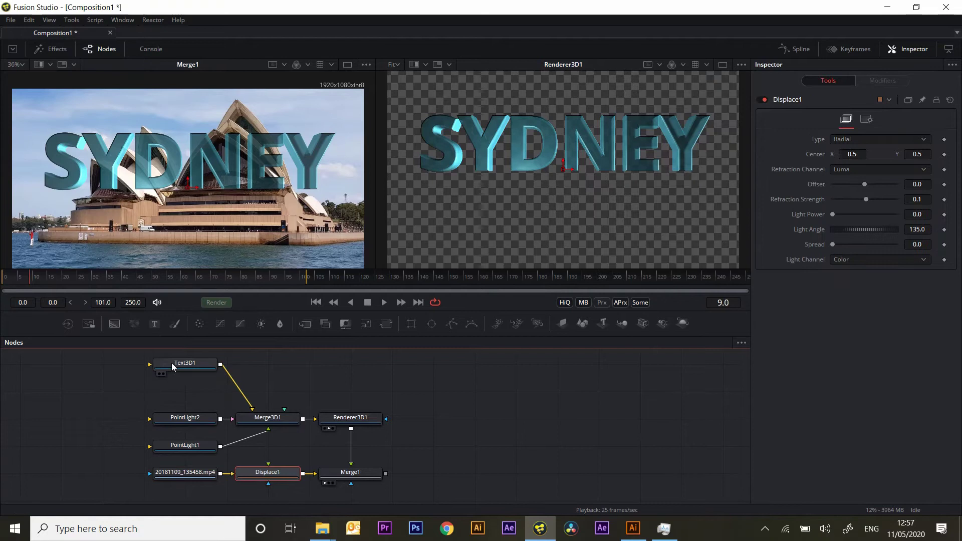
key(1)
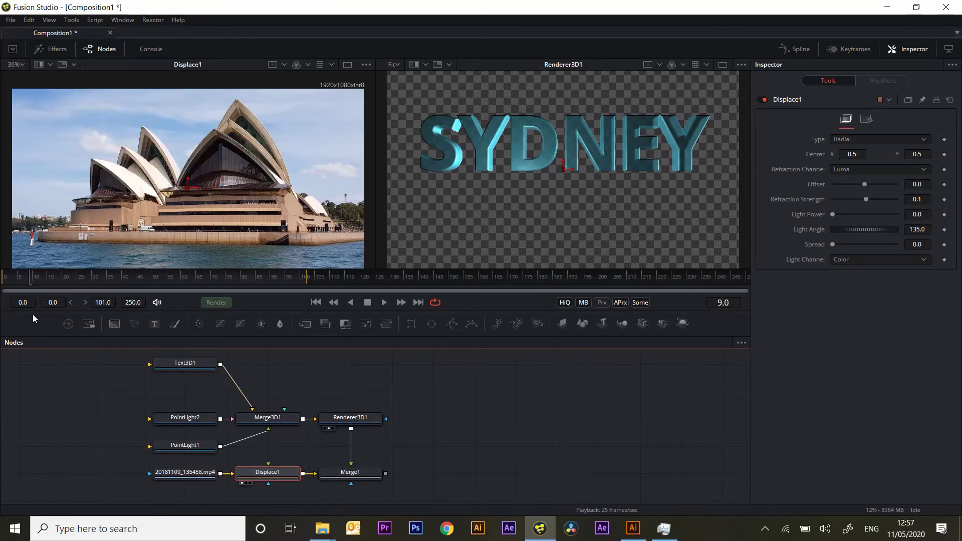
Make room for the nodes and connect Renderer3D1's output into Displace1
drag(354, 482, 437, 482)
drag(265, 475, 306, 475)
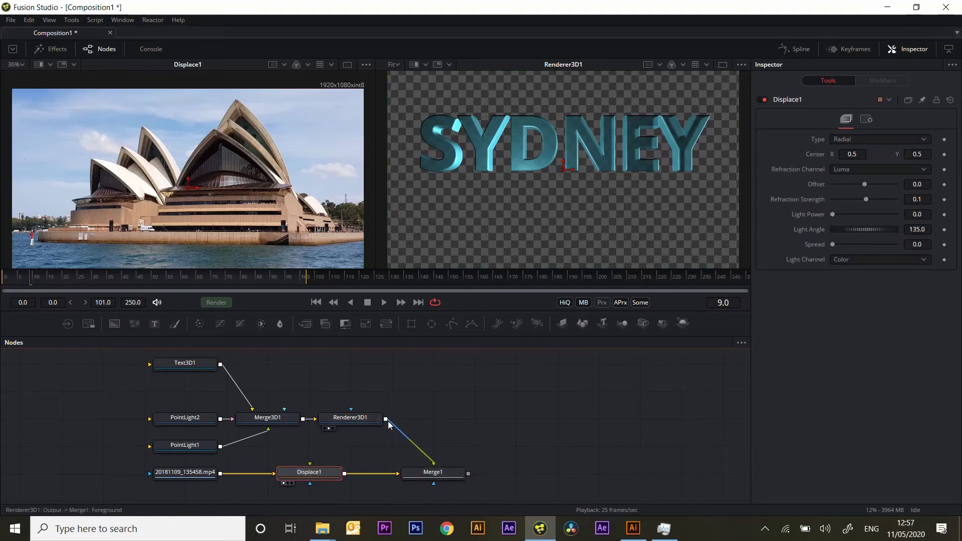
drag(385, 419, 310, 468)
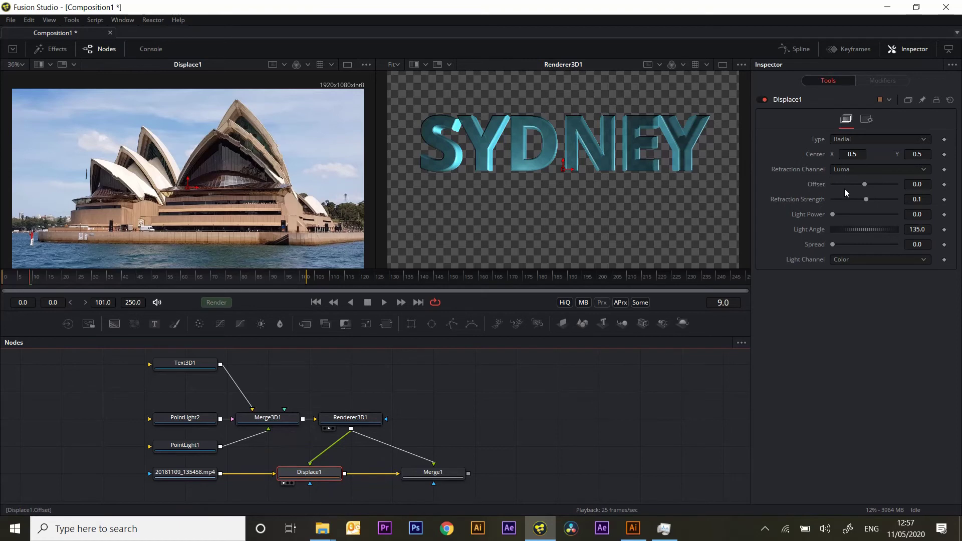
Set Displace1 Offset to 0.119 and Refraction Strength to 3.0
drag(865, 184, 895, 206)
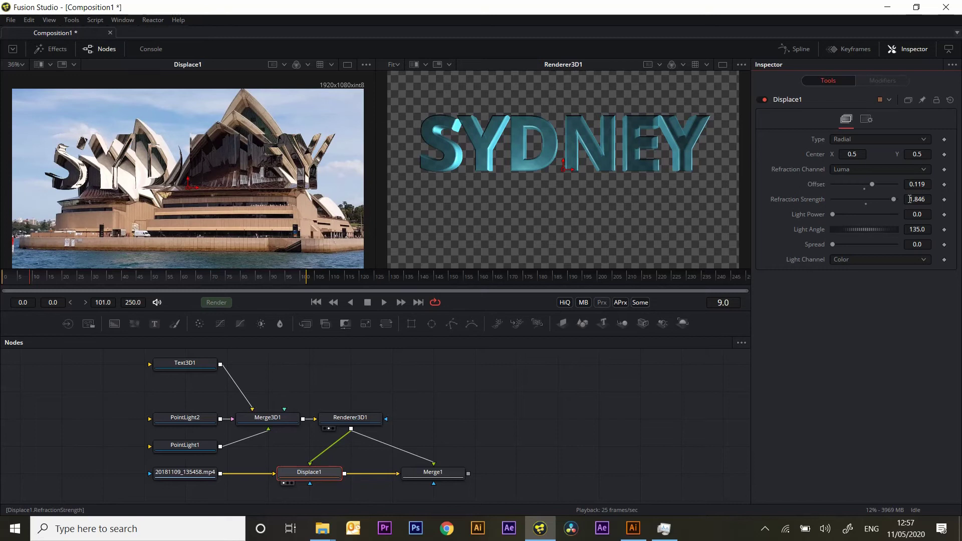
click(918, 199)
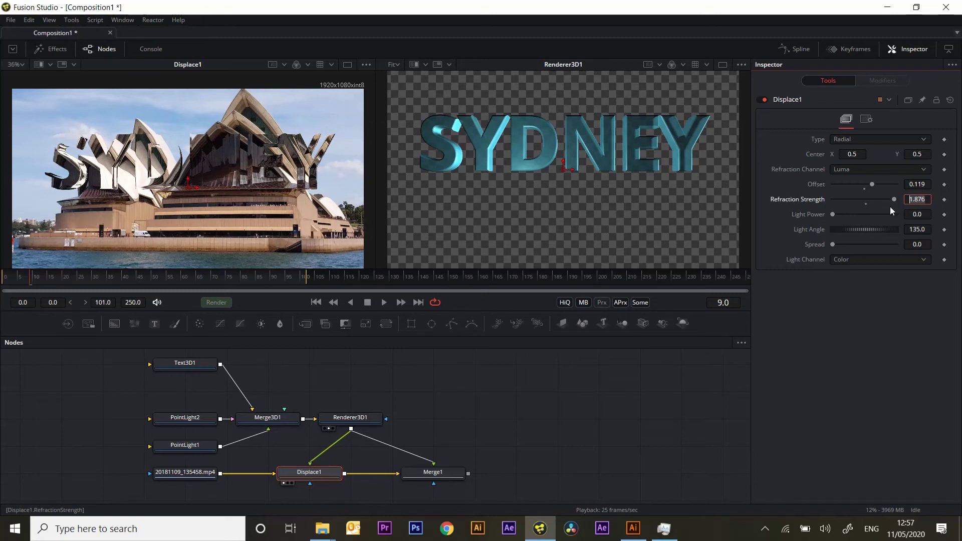
text(3)
key(Tab)
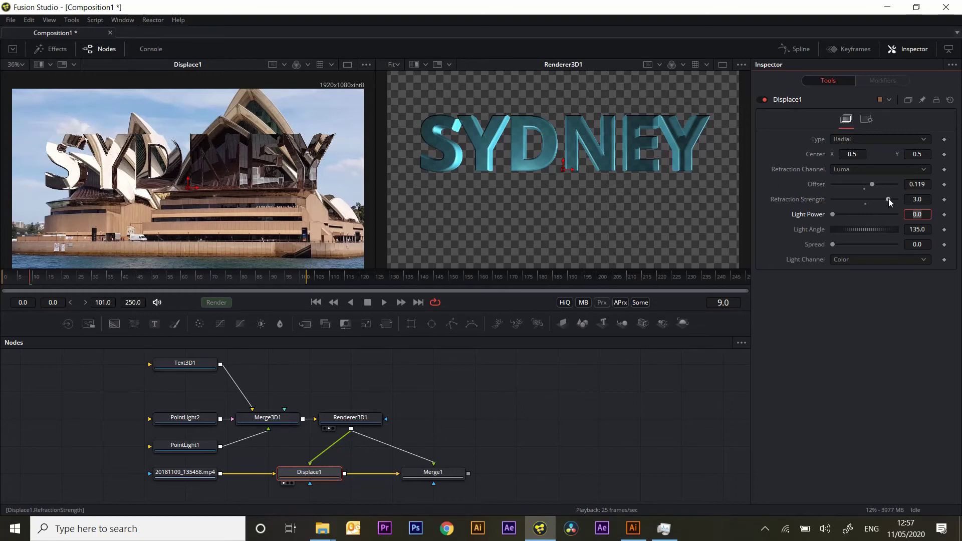
Tune Displace1 to Refraction Strength 2.48, Light Power 3.0, Light Angle 265.4, Spread 0.094, Offset 0.127
mouse_move(888, 198)
mouse_down()
mouse_move(850, 216)
mouse_move(893, 220)
mouse_move(906, 205)
mouse_move(886, 214)
mouse_move(898, 213)
mouse_up()
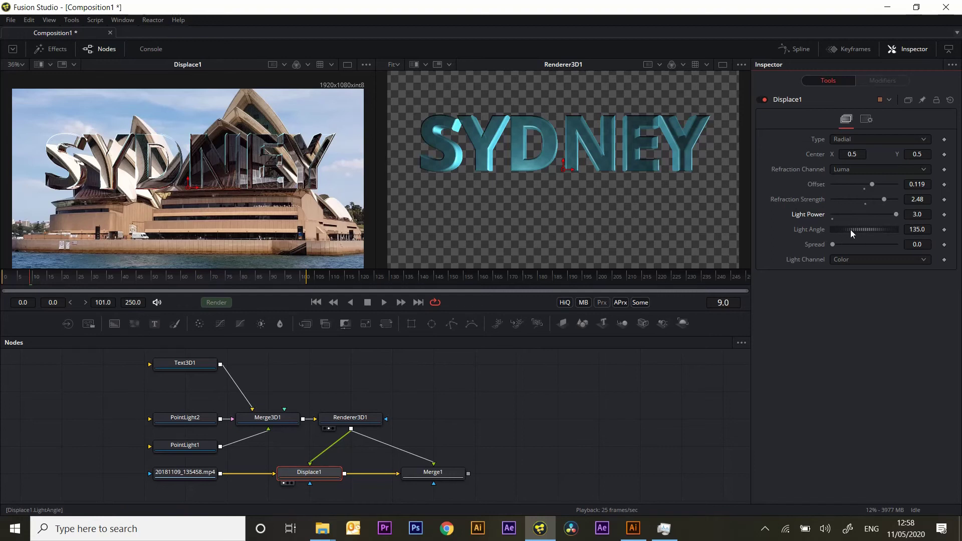
drag(854, 227, 834, 244)
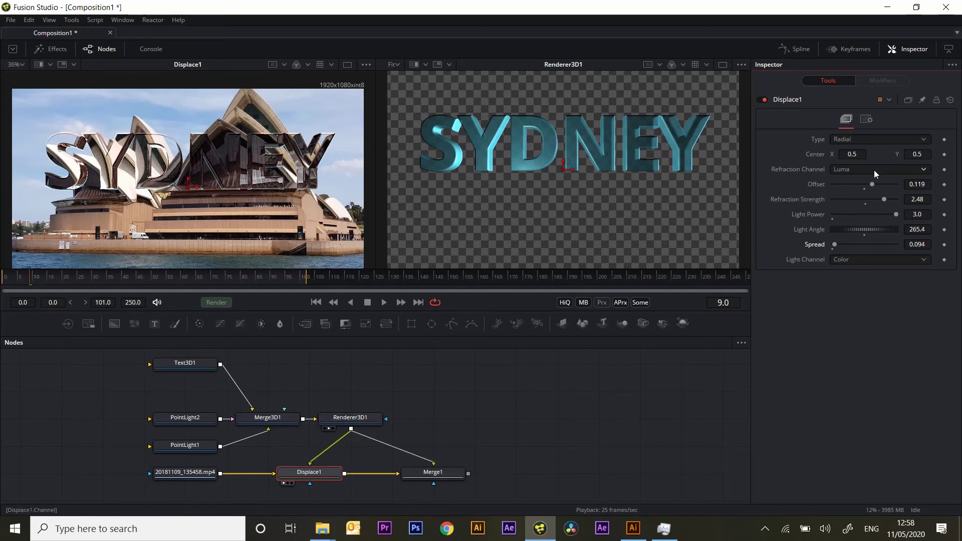
drag(869, 184, 867, 187)
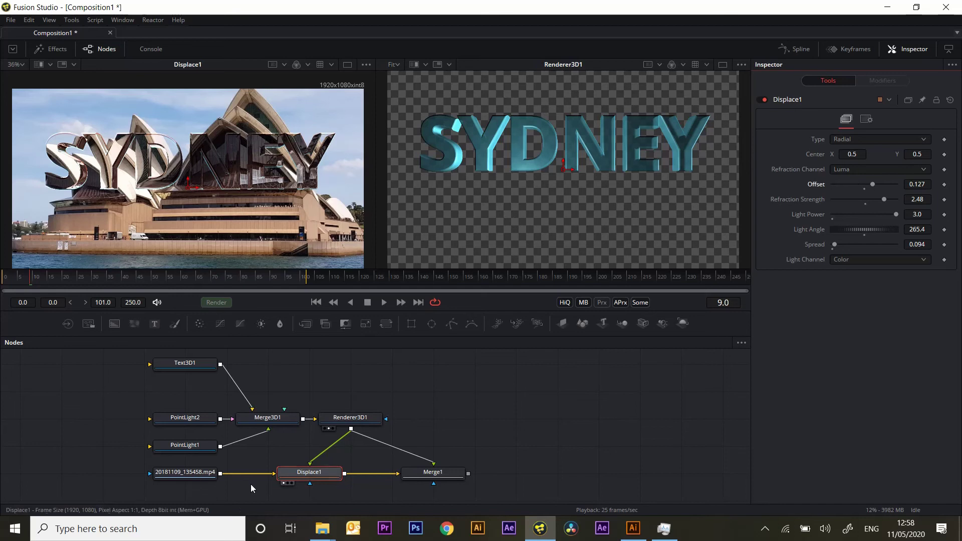
Connect the rendered text to Displace1's second input and preview the refraction animation
drag(305, 474, 278, 475)
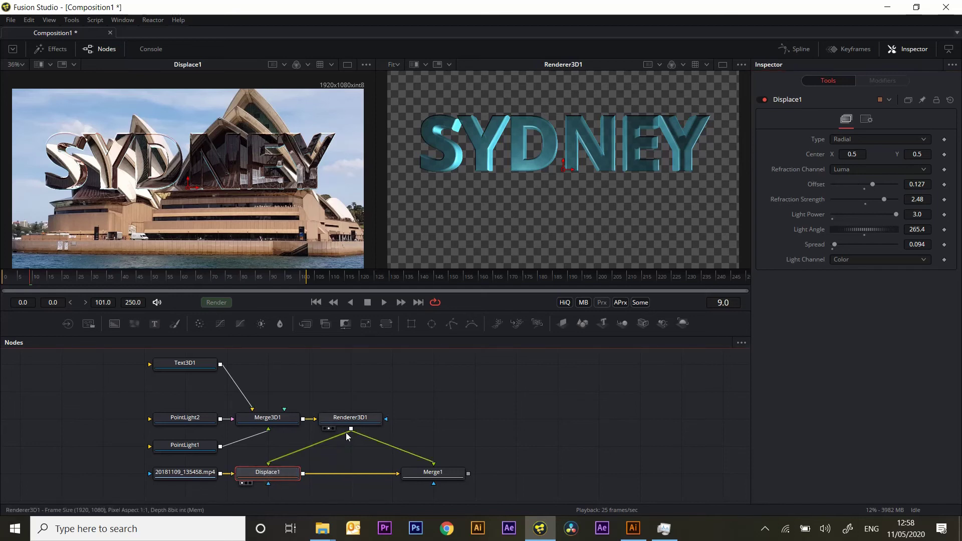
drag(351, 429, 268, 483)
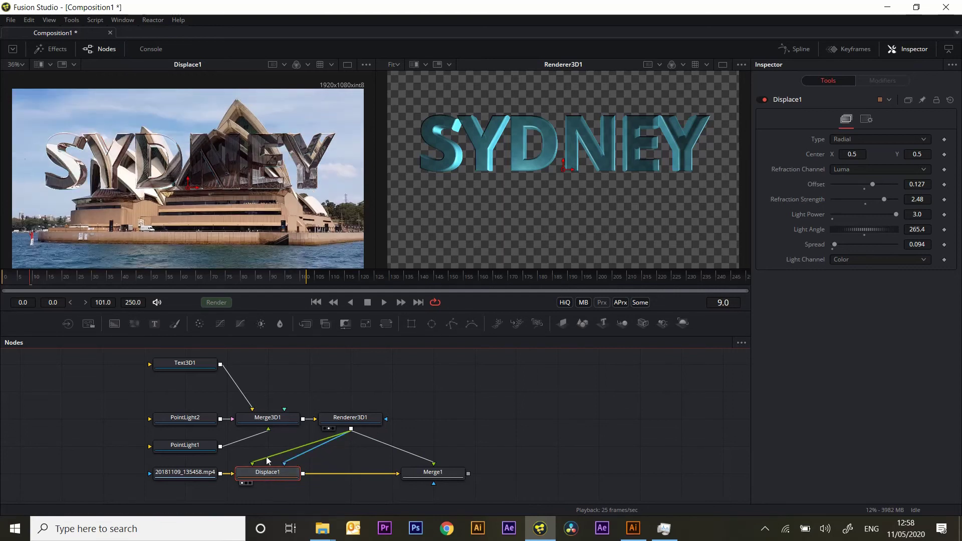
click(101, 281)
drag(101, 280, 59, 287)
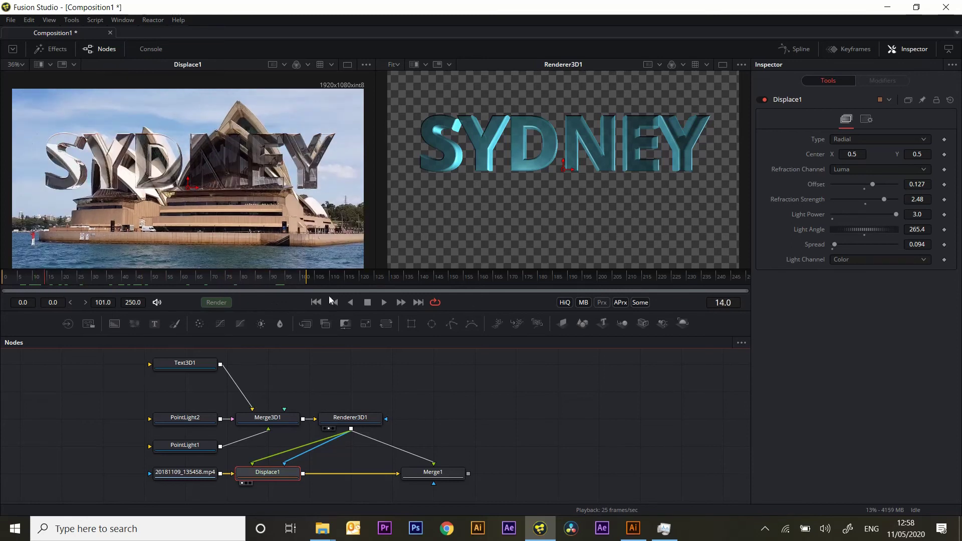
click(384, 302)
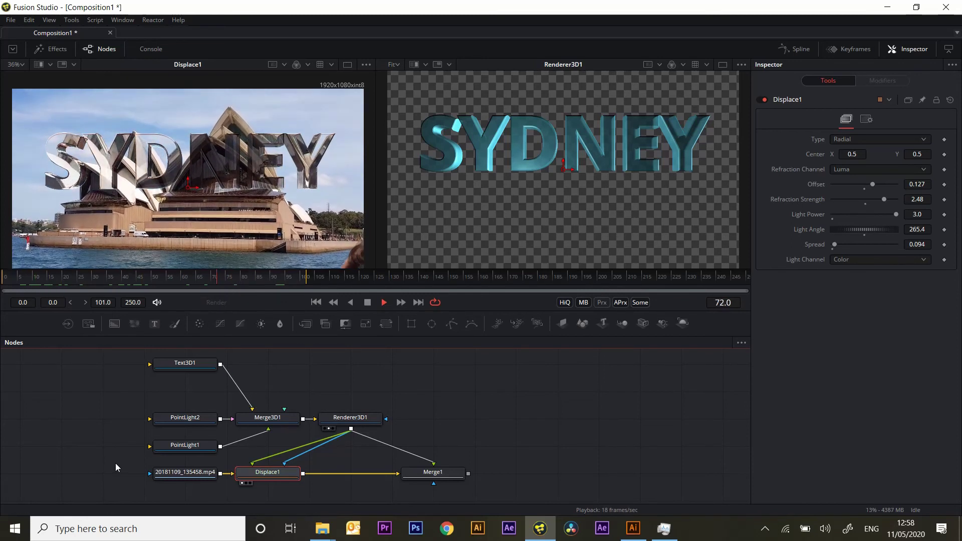
click(368, 301)
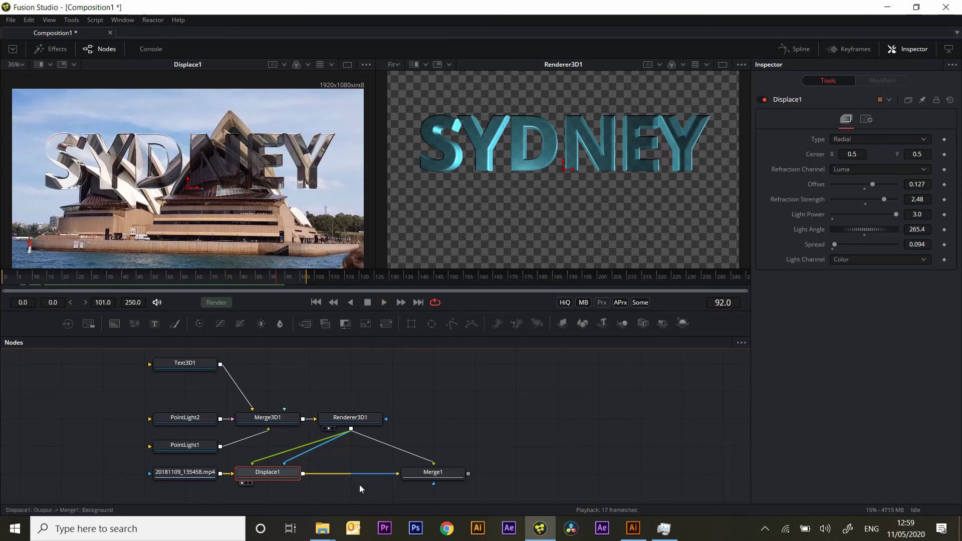
Show Merge1's composite of blue SYDNEY over the warped footage in the viewer
click(434, 474)
key(1)
click(294, 498)
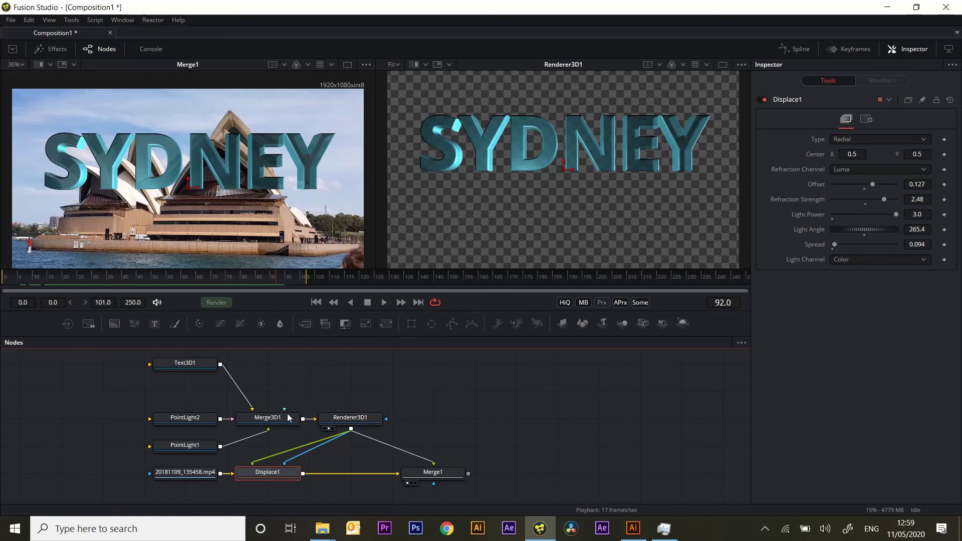
On Merge1, try the Screen apply mode, revert to Normal, and set Burn In 0.772 and Blend 0.945
click(431, 473)
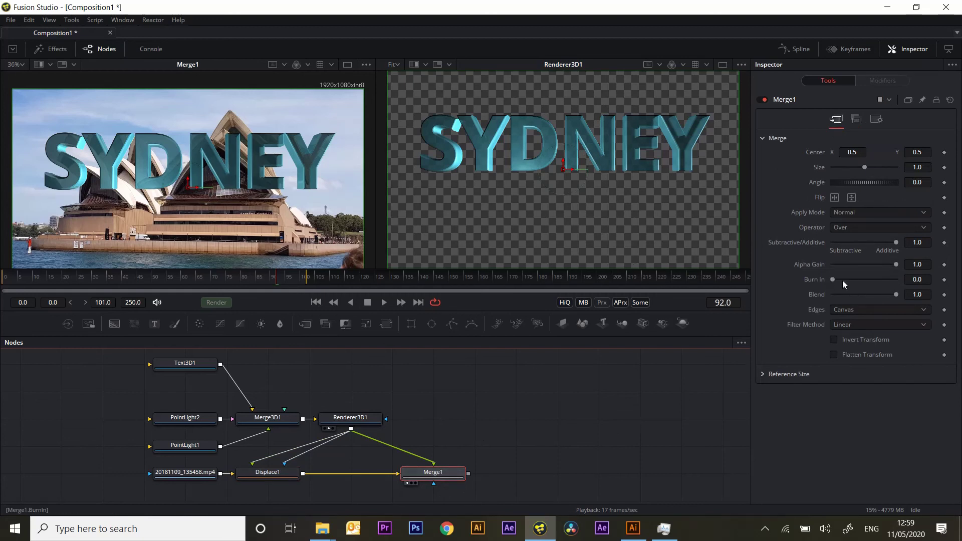
click(860, 212)
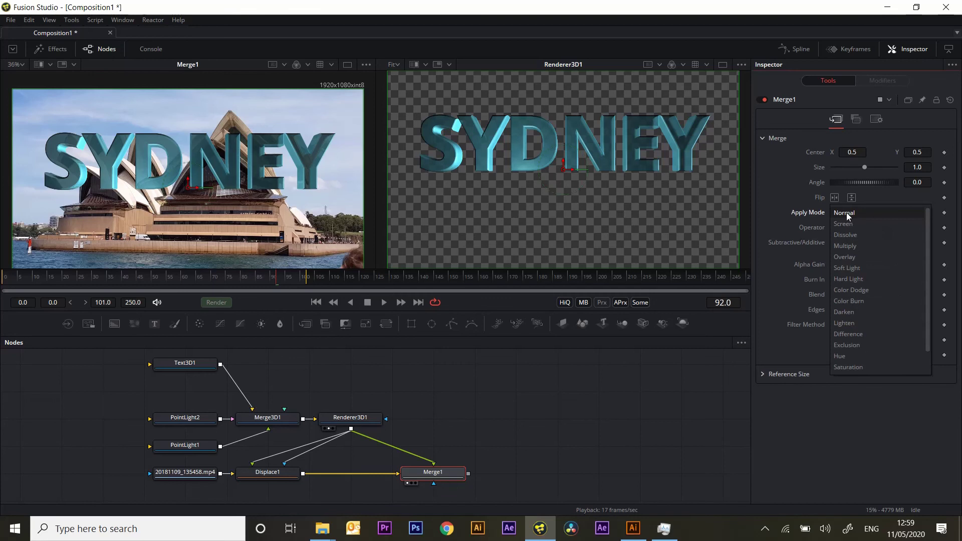
click(846, 220)
click(846, 212)
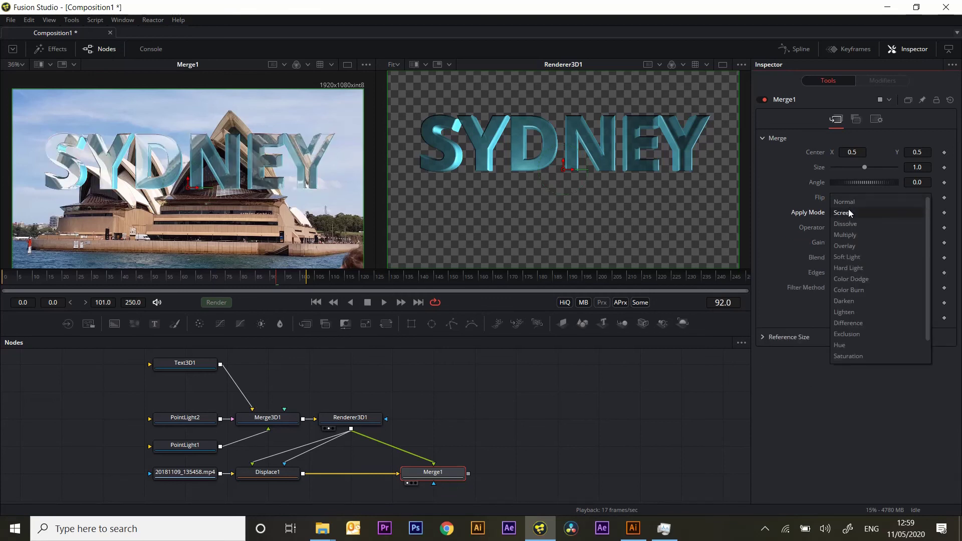
click(846, 203)
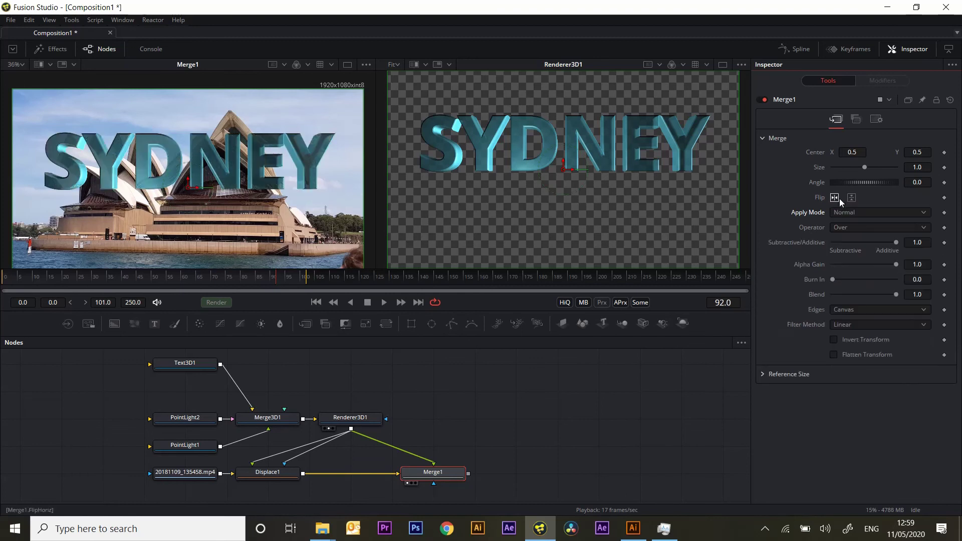
mouse_move(832, 278)
mouse_down()
mouse_move(890, 283)
mouse_move(873, 284)
mouse_move(882, 281)
mouse_move(894, 293)
mouse_move(881, 279)
mouse_move(892, 294)
mouse_up()
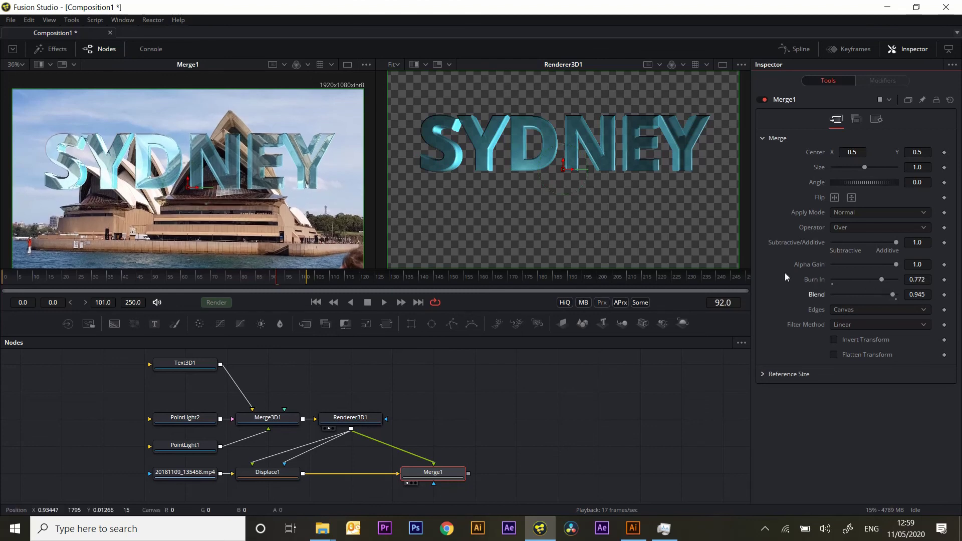
click(316, 303)
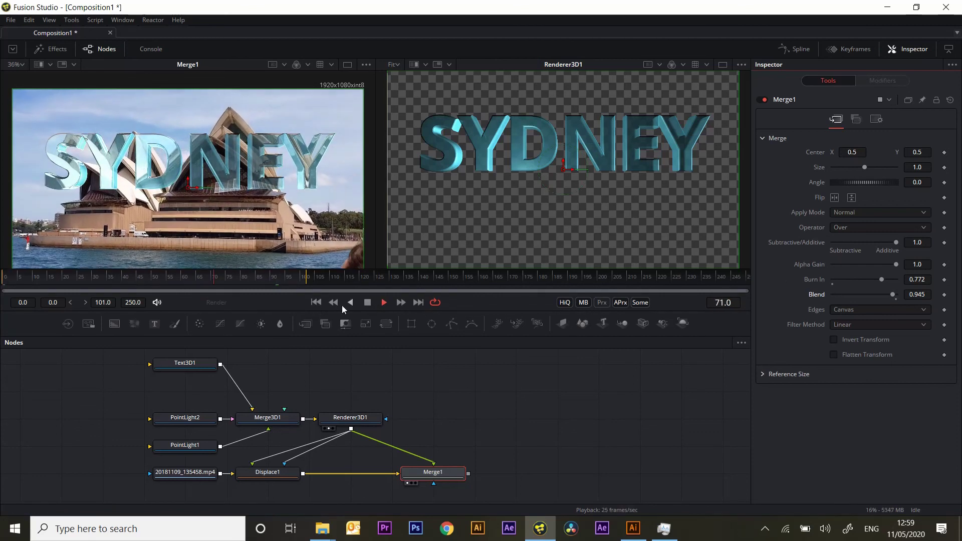
Preview the composite, rotate Merge3D1's SYDNEY text to 2.6 on Y, then play it back
click(367, 303)
drag(253, 277, 6, 286)
click(269, 421)
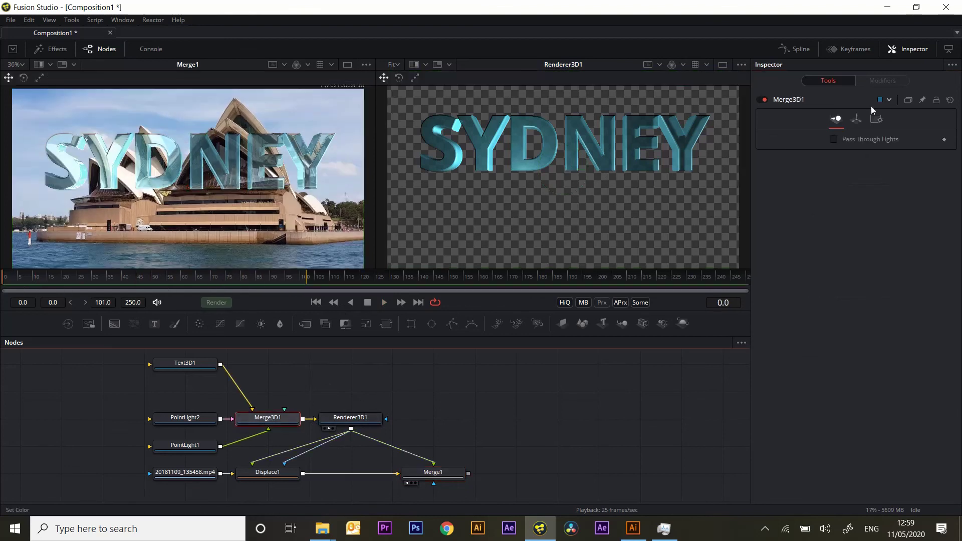
click(857, 119)
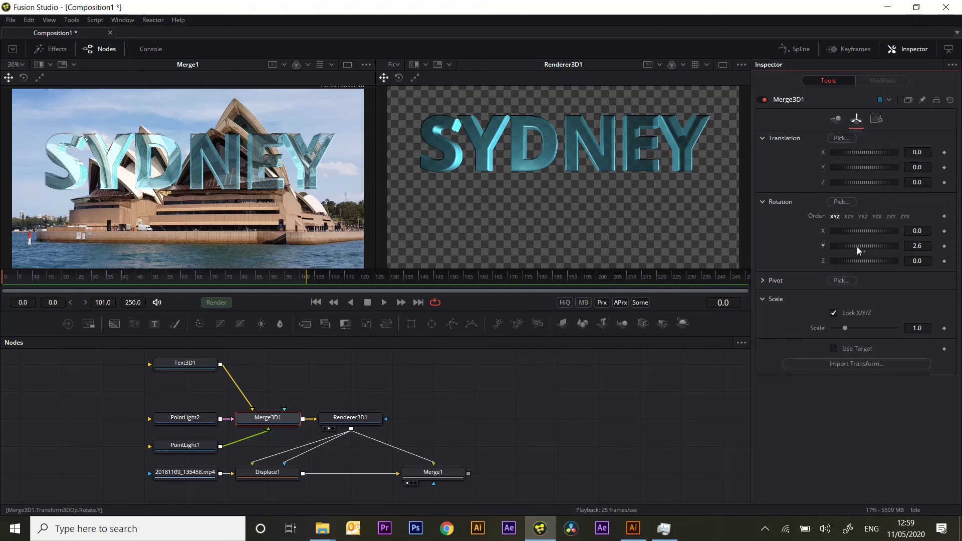
drag(856, 246, 856, 250)
key(space)
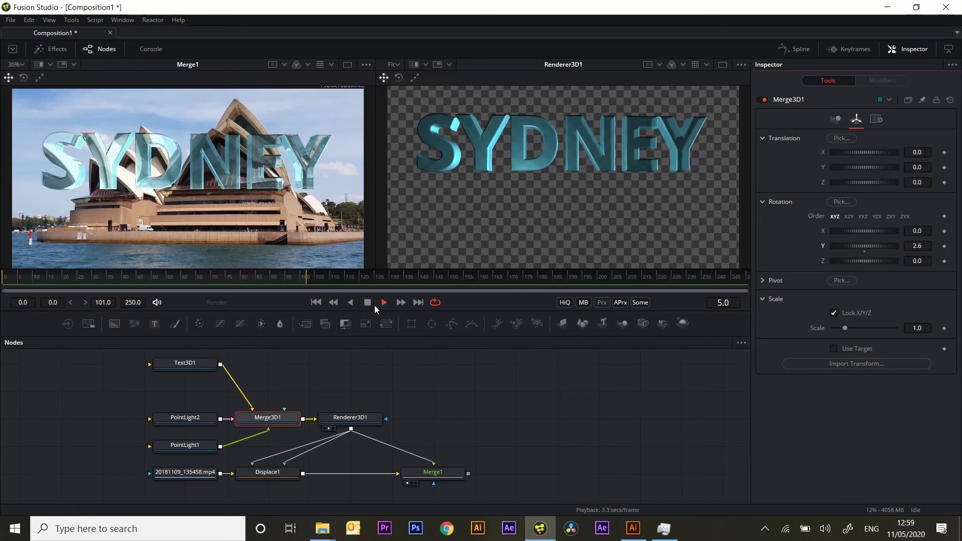